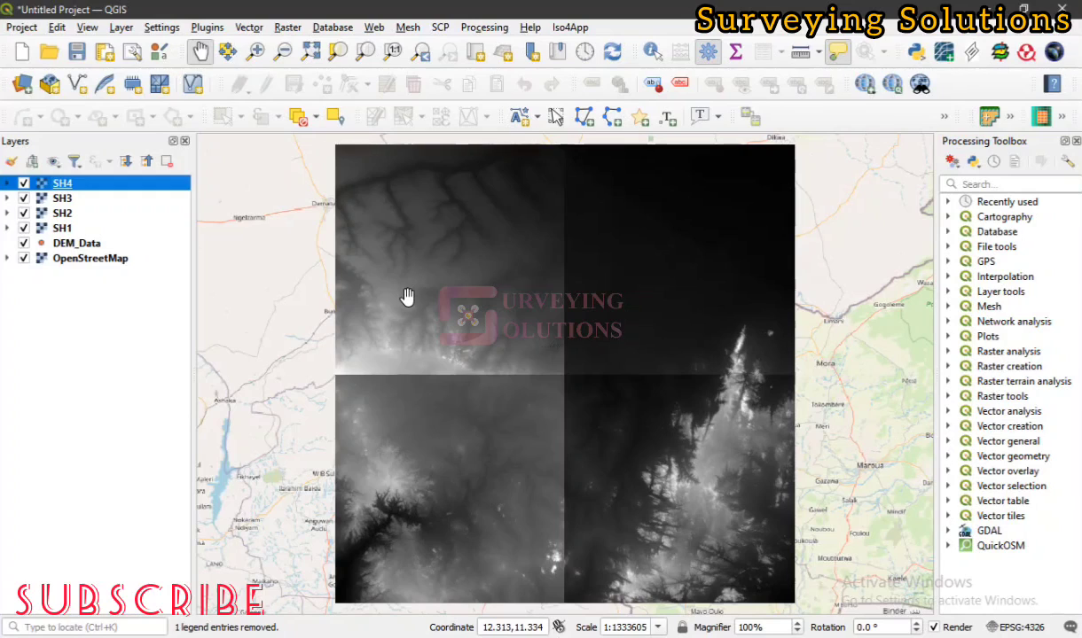
Hide SH1–SH4 and the DEM_Data points, then show each tile again to inspect coverage.
{"action": "left_click", "coordinate": [22, 184]}
{"action": "left_click", "coordinate": [23, 199]}
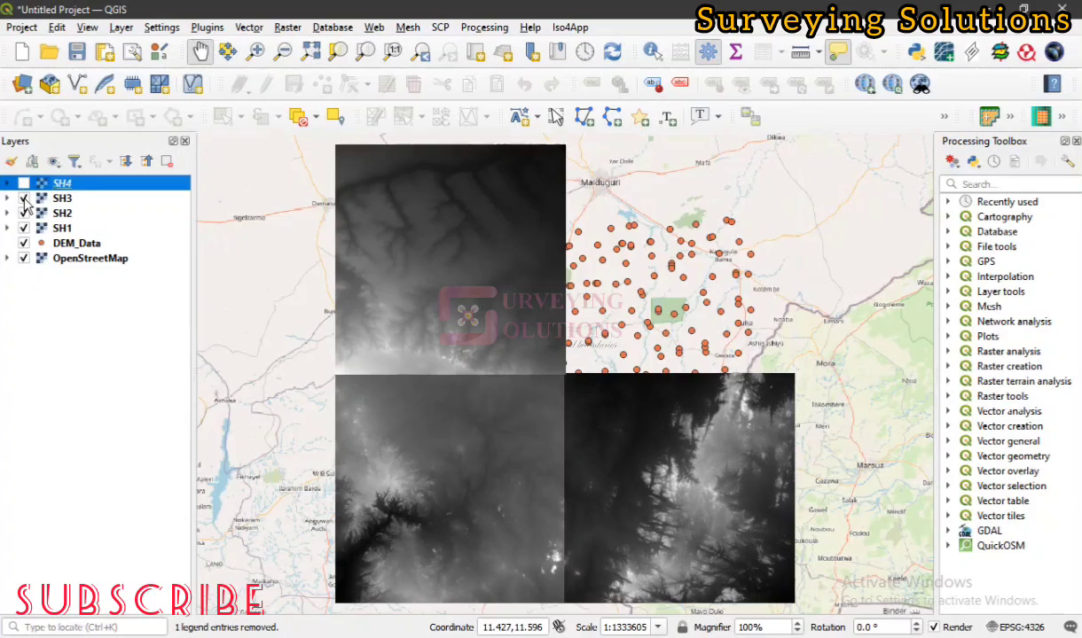
{"action": "left_click", "coordinate": [23, 213]}
{"action": "left_click", "coordinate": [23, 229]}
{"action": "left_click", "coordinate": [23, 243]}
{"action": "left_click", "coordinate": [23, 243]}
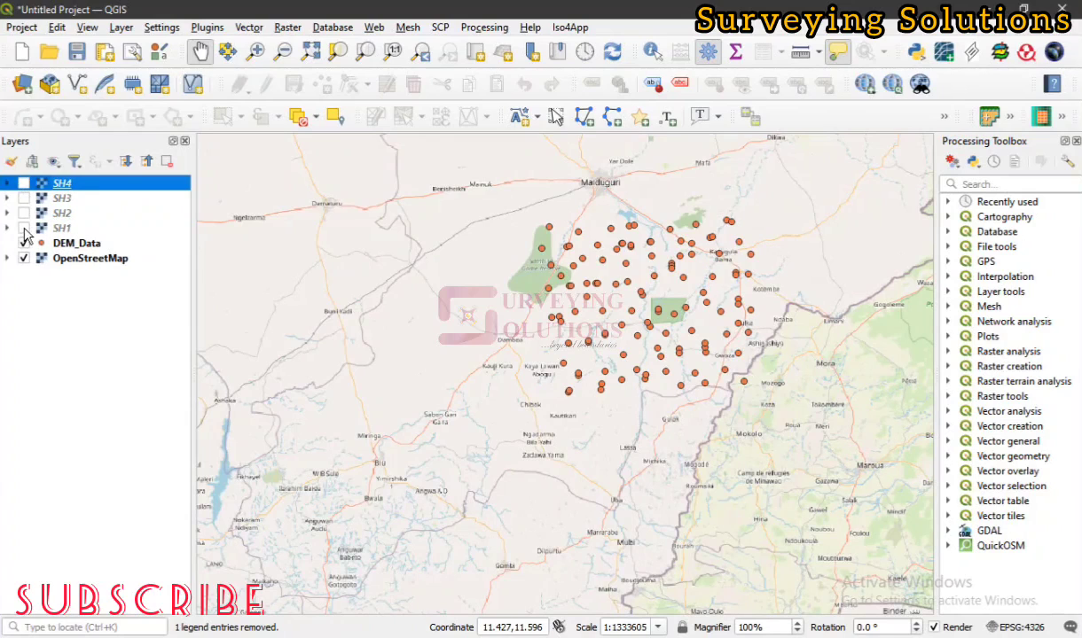
{"action": "left_click", "coordinate": [23, 228]}
{"action": "left_click", "coordinate": [24, 212]}
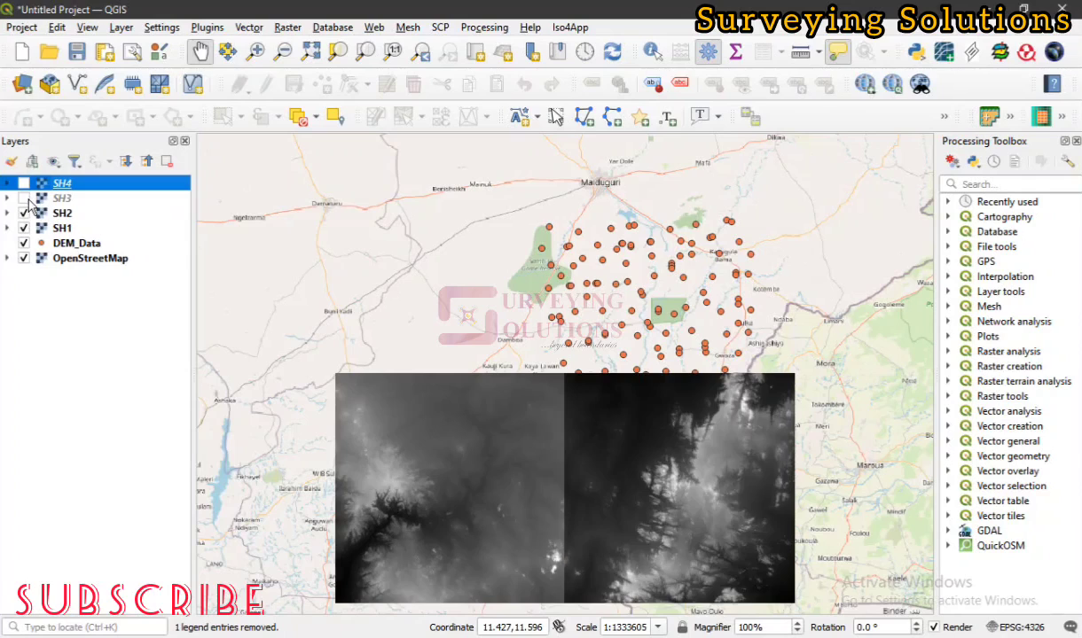
{"action": "left_click", "coordinate": [23, 199]}
{"action": "left_click", "coordinate": [24, 184]}
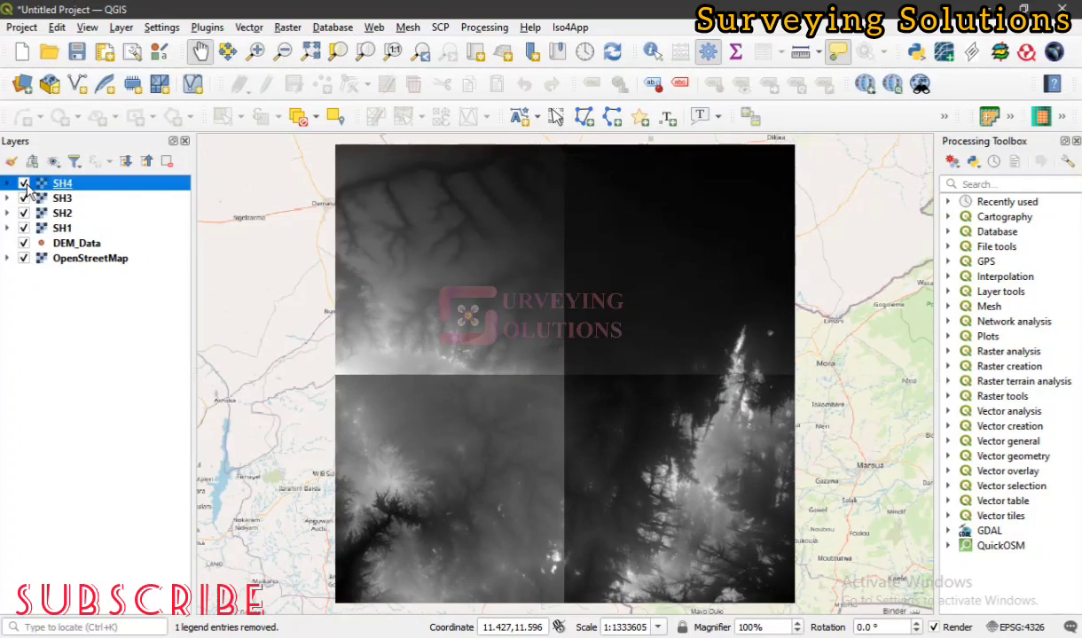
Hide SH4, SH3 and SH2 in turn, then switch the tiles back on to compare.
{"action": "left_click", "coordinate": [24, 183]}
{"action": "left_click", "coordinate": [24, 198]}
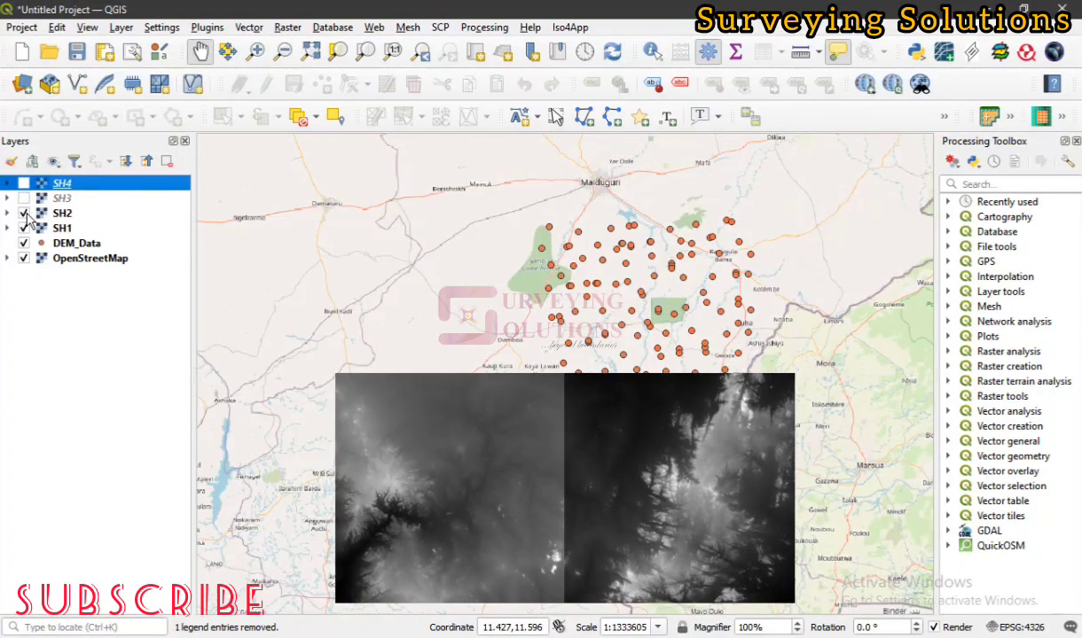
{"action": "left_click", "coordinate": [24, 214]}
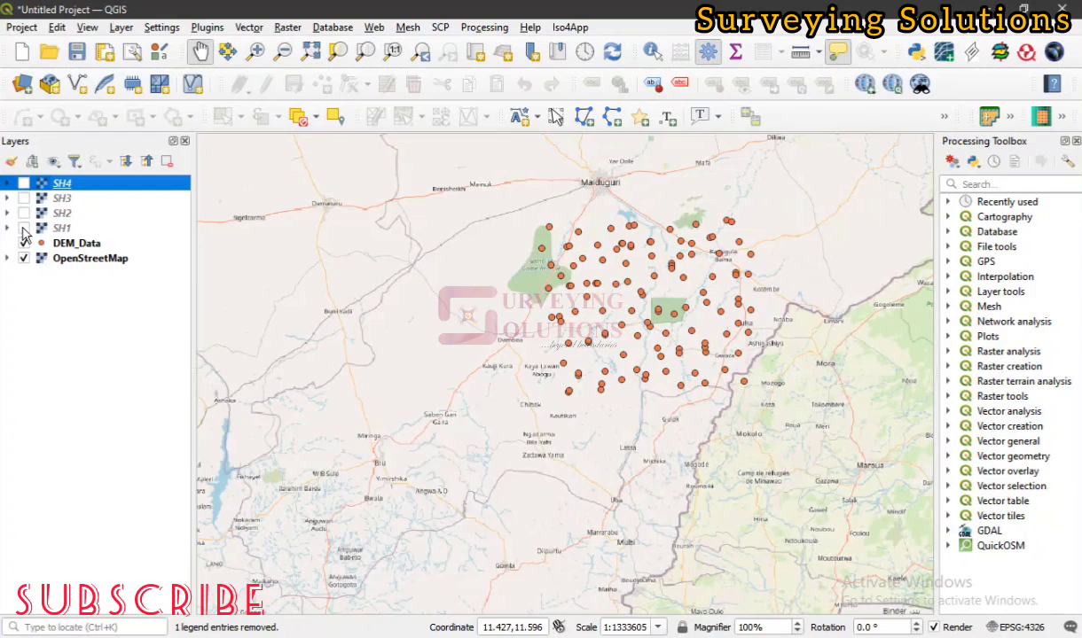
{"action": "left_click", "coordinate": [24, 228]}
{"action": "left_click", "coordinate": [24, 213]}
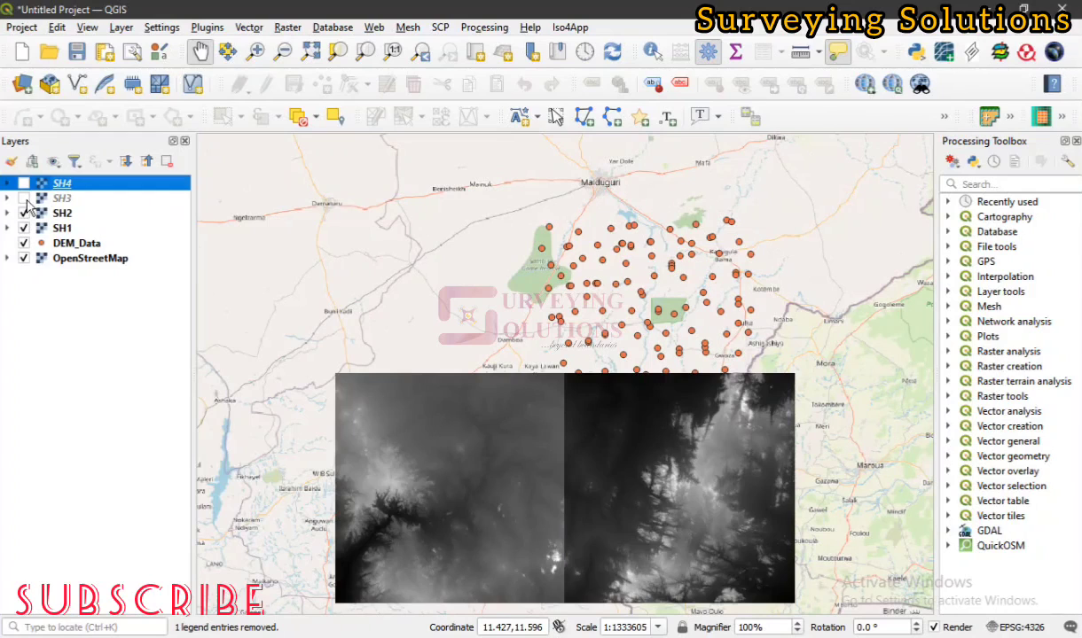
{"action": "left_click", "coordinate": [24, 198]}
{"action": "left_click", "coordinate": [24, 183]}
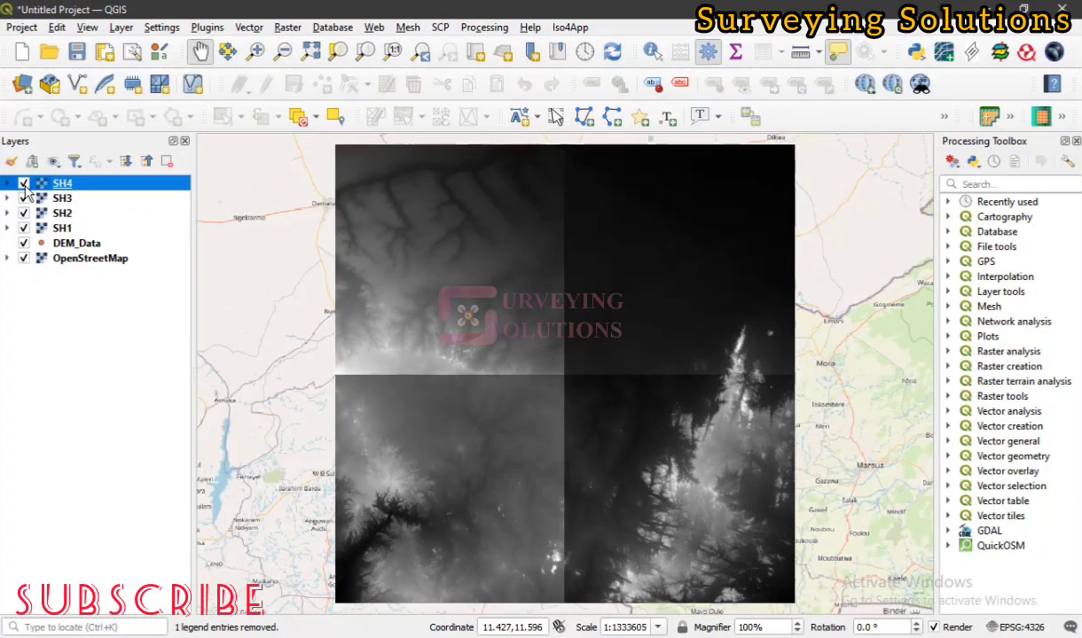
Toggle SH4, SH3 and the bottom tiles off and on, then briefly hide and restore SH4.
{"action": "left_click", "coordinate": [24, 184]}
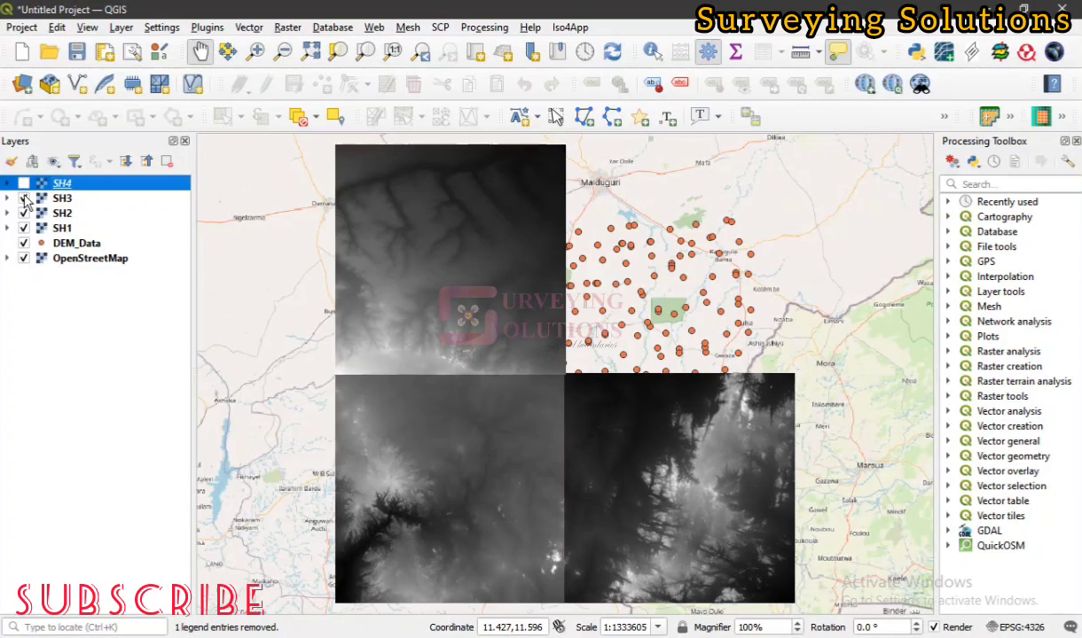
{"action": "left_click", "coordinate": [24, 199]}
{"action": "left_click", "coordinate": [24, 227]}
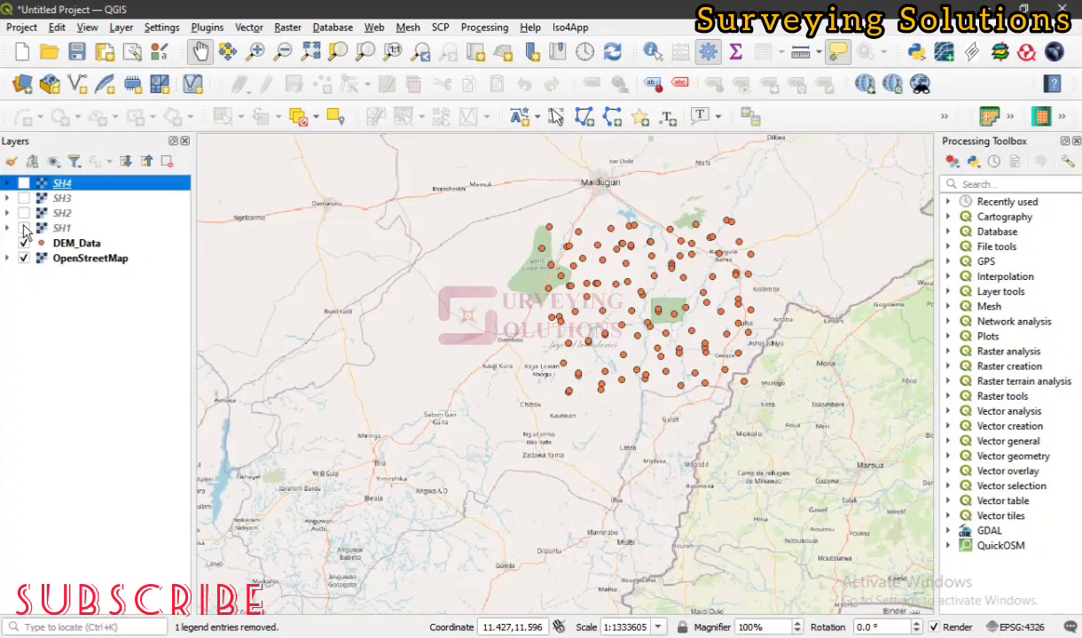
{"action": "left_click", "coordinate": [24, 228]}
{"action": "left_click", "coordinate": [24, 213]}
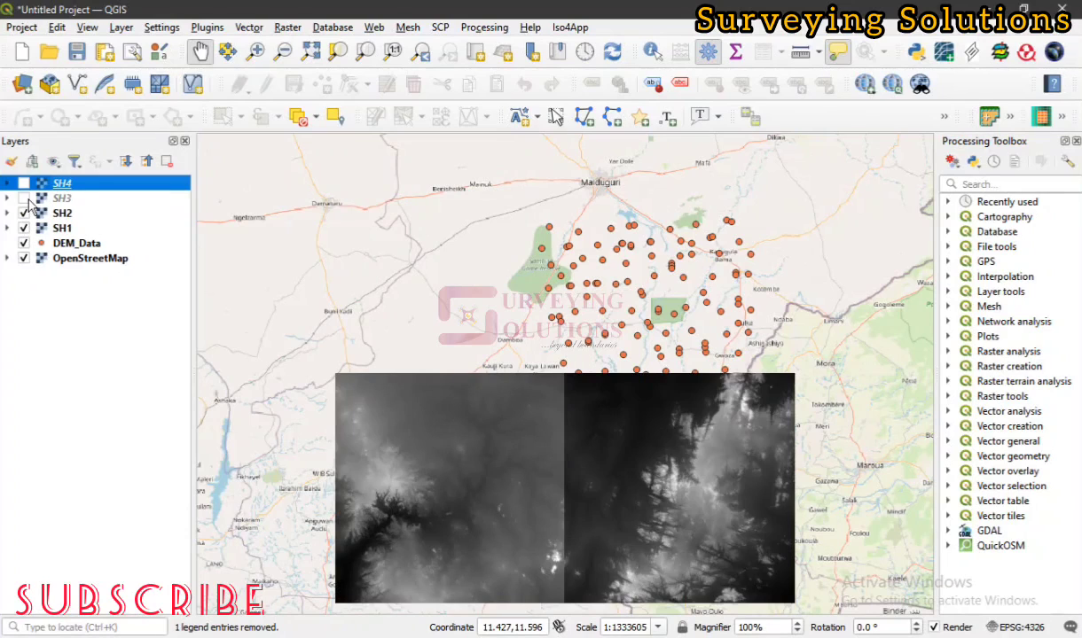
{"action": "left_click", "coordinate": [24, 198]}
{"action": "left_click", "coordinate": [24, 184]}
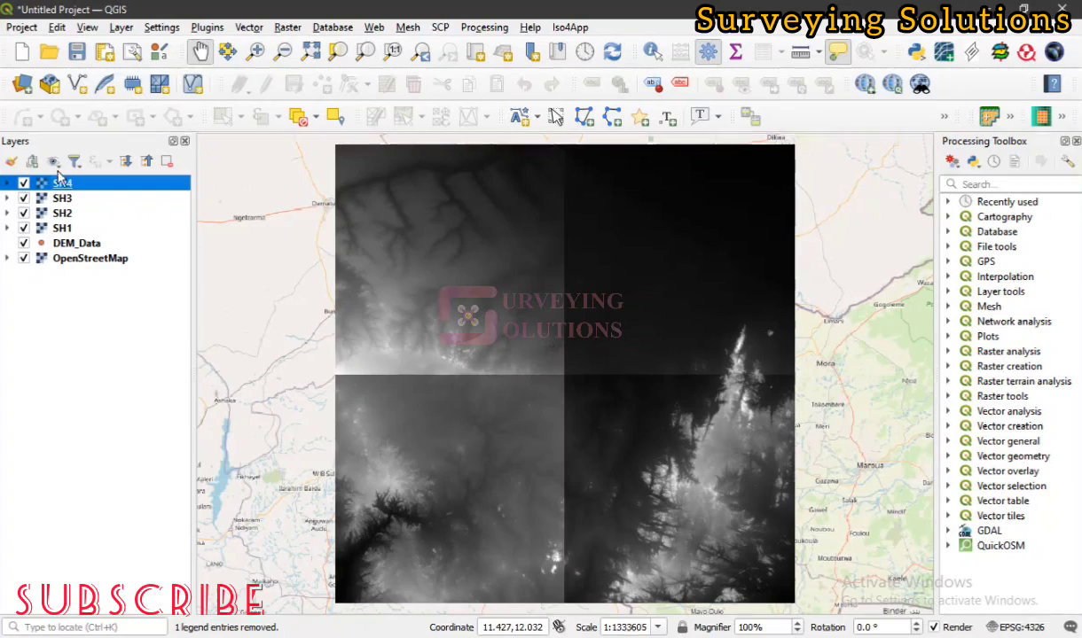
{"action": "left_click", "coordinate": [24, 184]}
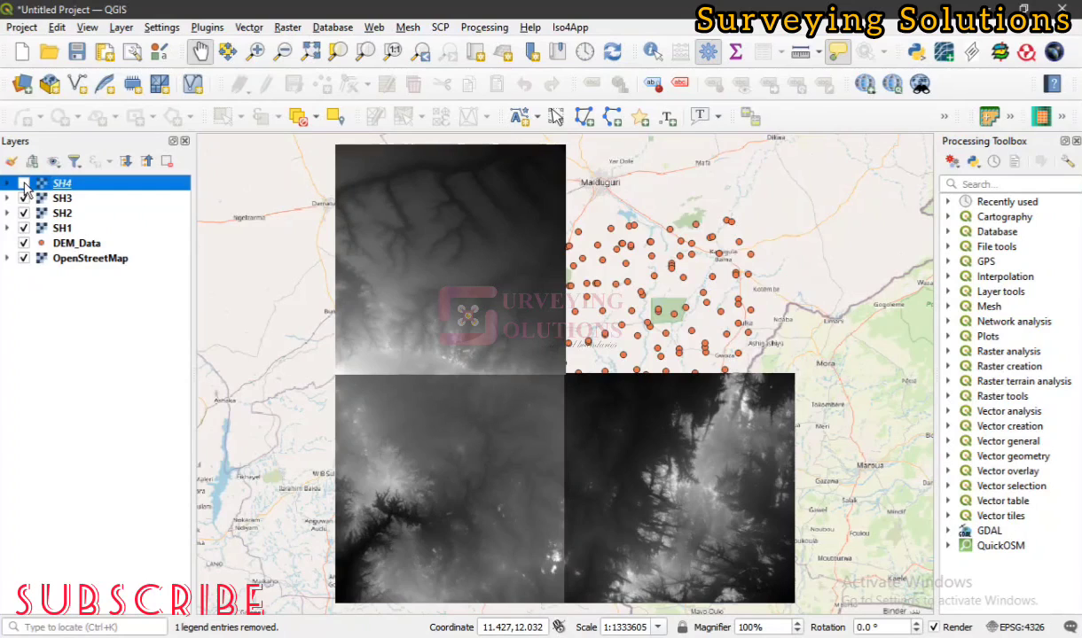
{"action": "left_click", "coordinate": [24, 184]}
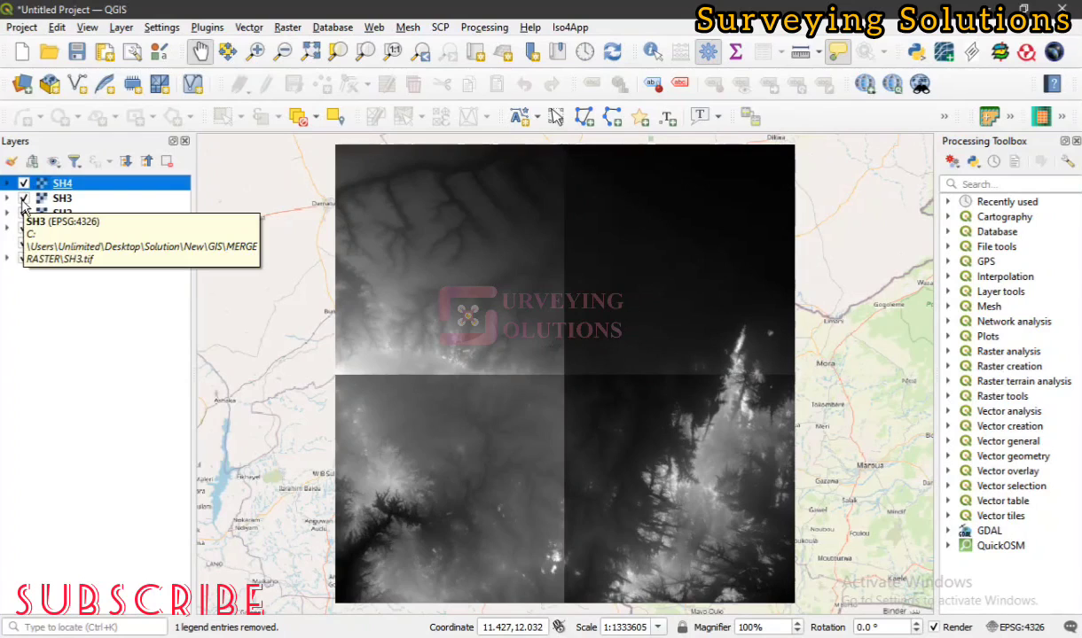
Hide all four tiles, then show SH1, SH2 and SH3 only, leaving SH4 off.
{"action": "left_click", "coordinate": [24, 198]}
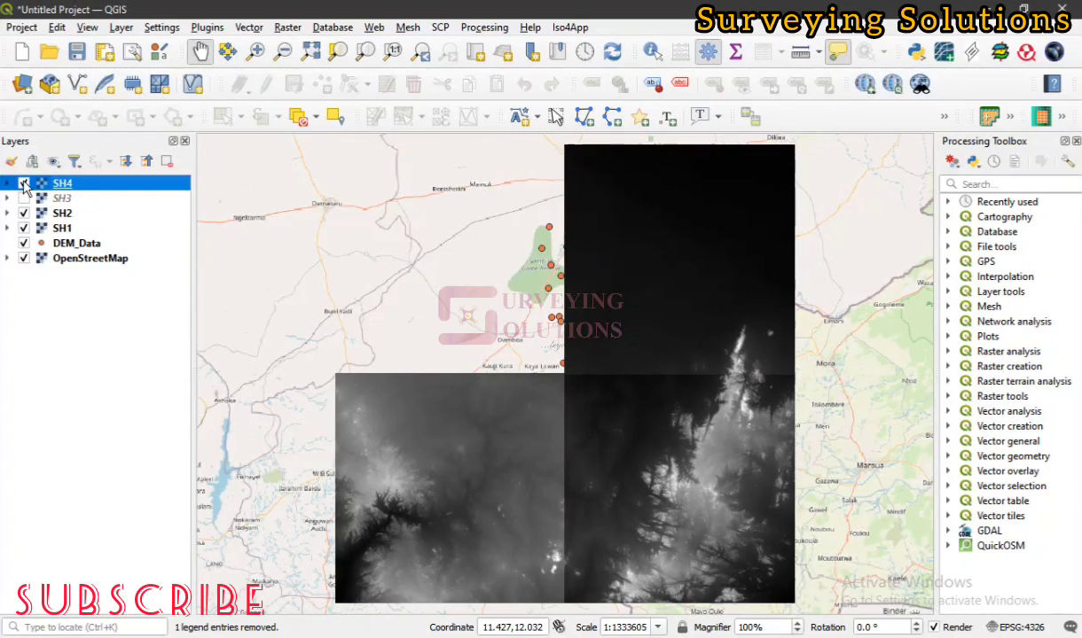
{"action": "left_click", "coordinate": [23, 183]}
{"action": "left_click", "coordinate": [24, 213]}
{"action": "left_click", "coordinate": [24, 229]}
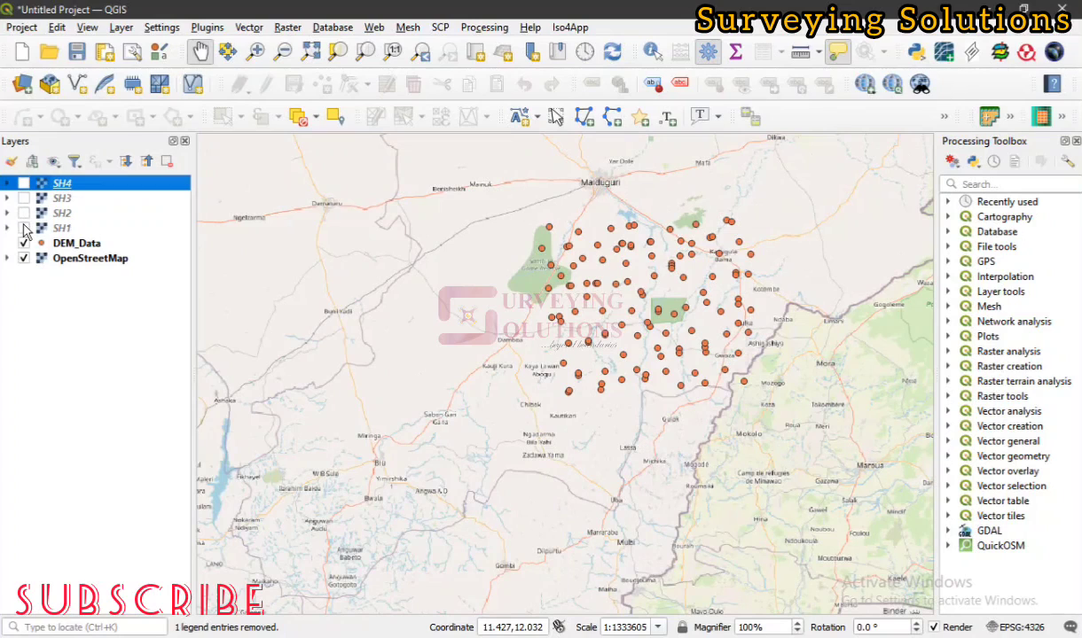
{"action": "left_click", "coordinate": [24, 228]}
{"action": "left_click", "coordinate": [24, 212]}
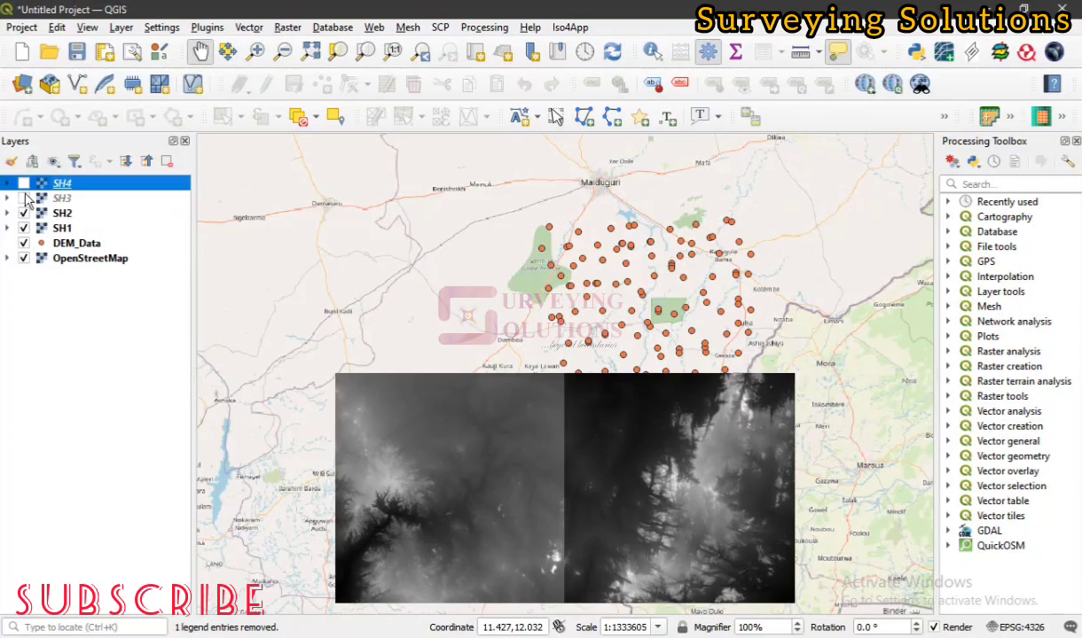
{"action": "left_click", "coordinate": [24, 197]}
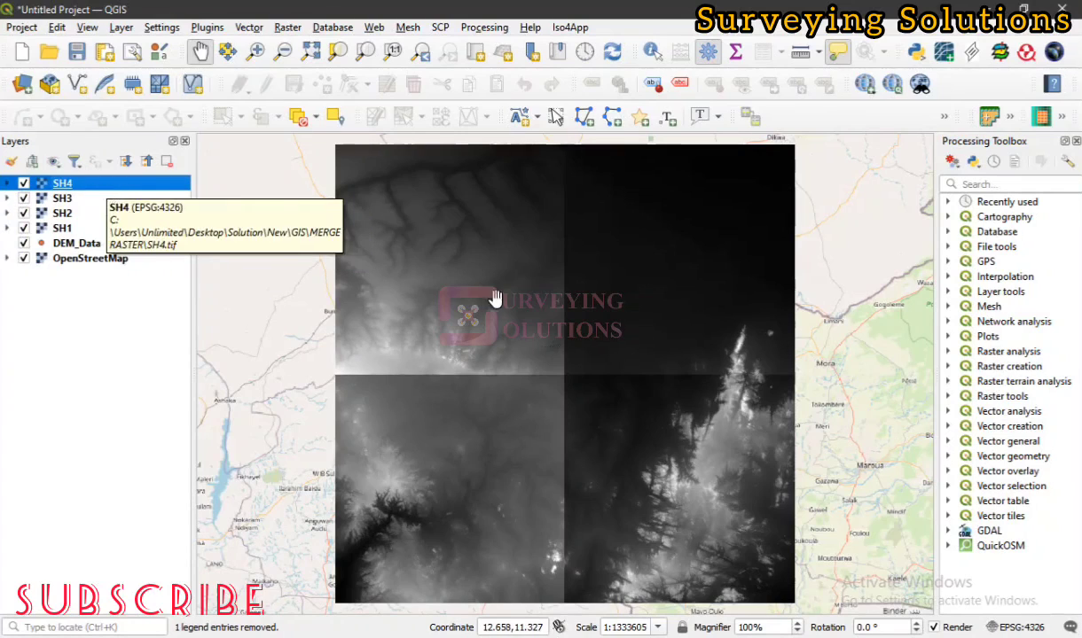
Hide all four SH tiles in the Layers panel.
{"action": "left_click", "coordinate": [24, 228]}
{"action": "left_click", "coordinate": [24, 212]}
{"action": "left_click", "coordinate": [24, 197]}
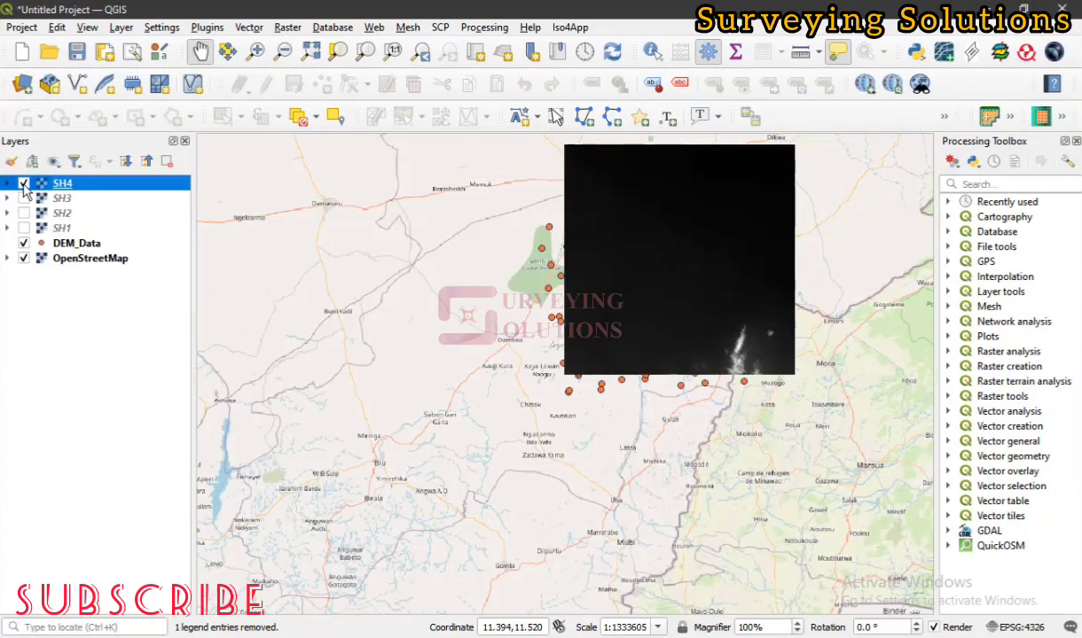
{"action": "left_click", "coordinate": [24, 182]}
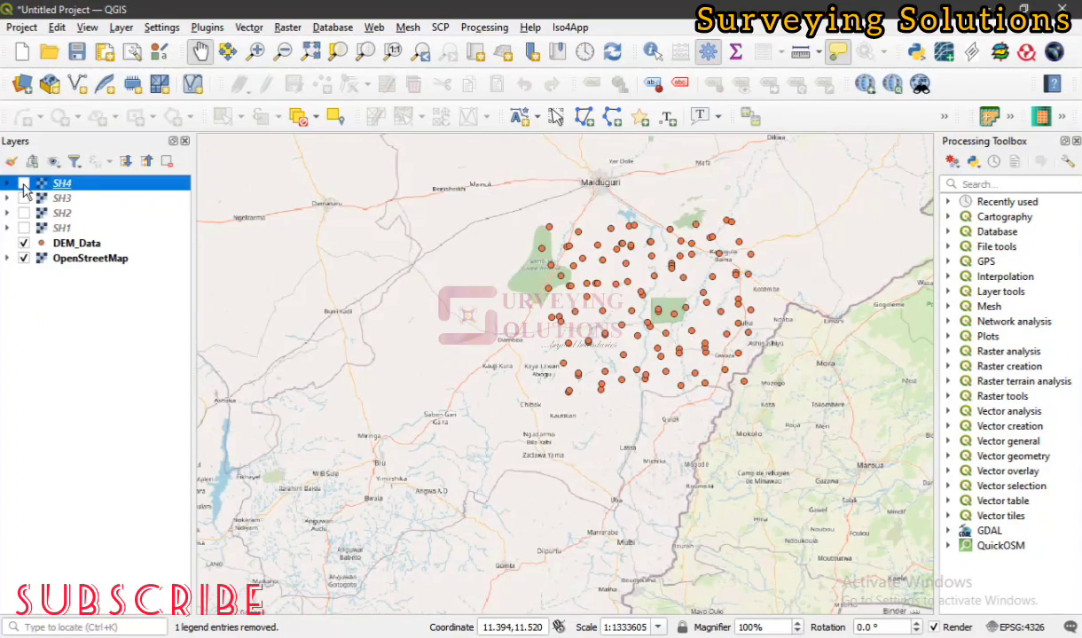
Move SH4 below SH3, collapse its band legend, and turn SH1–SH4 back on.
{"action": "left_click", "coordinate": [24, 228]}
{"action": "left_click_drag", "start_coordinate": [53, 183], "coordinate": [24, 204]}
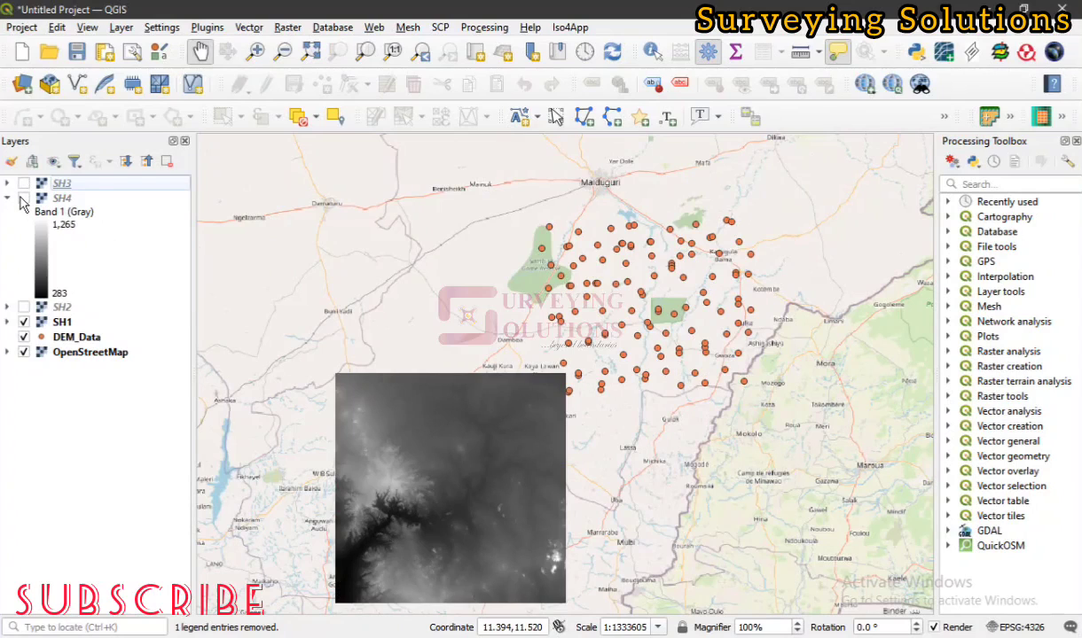
{"action": "left_click", "coordinate": [24, 198]}
{"action": "left_click", "coordinate": [7, 198]}
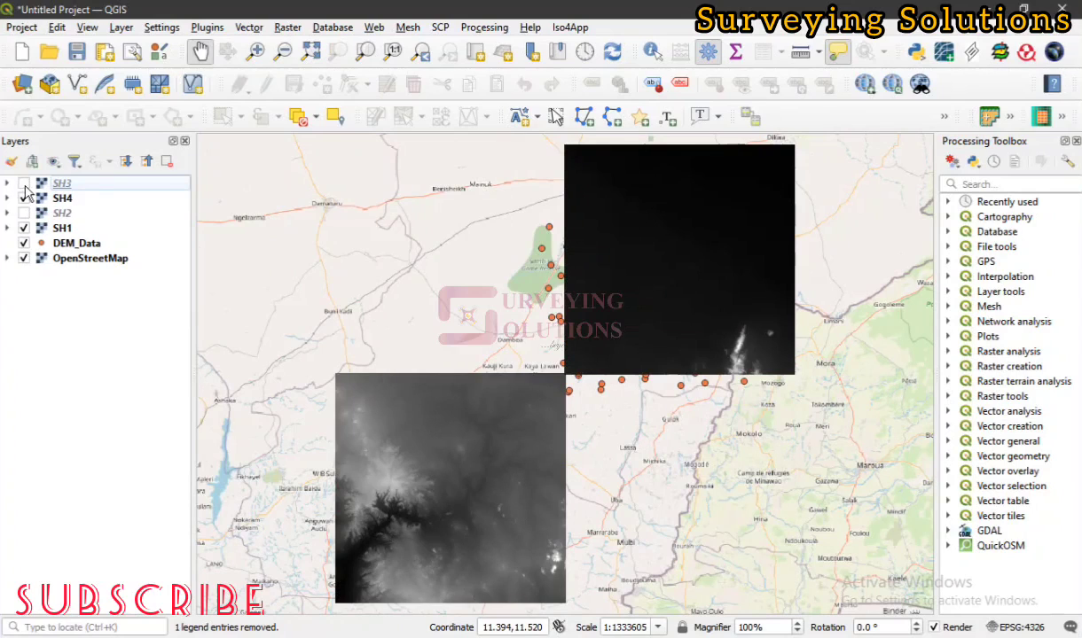
{"action": "left_click", "coordinate": [23, 182]}
{"action": "left_click", "coordinate": [24, 212]}
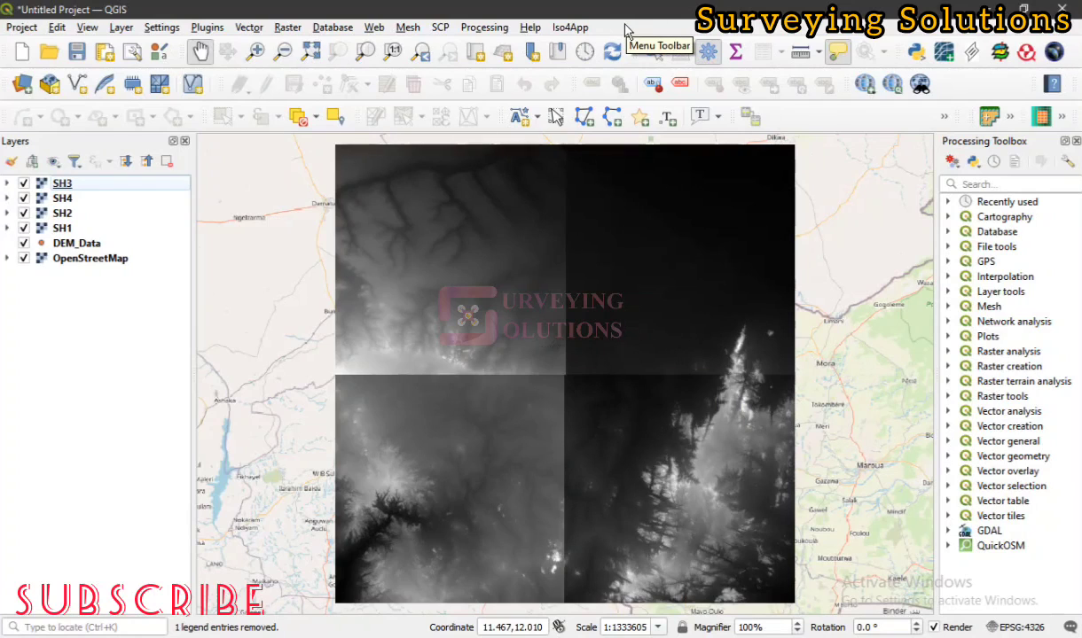
Open the GDAL Merge tool from Raster > Miscellaneous and move its dialog toward the centre.
{"action": "left_click", "coordinate": [288, 32]}
{"action": "mouse_move", "coordinate": [342, 151]}
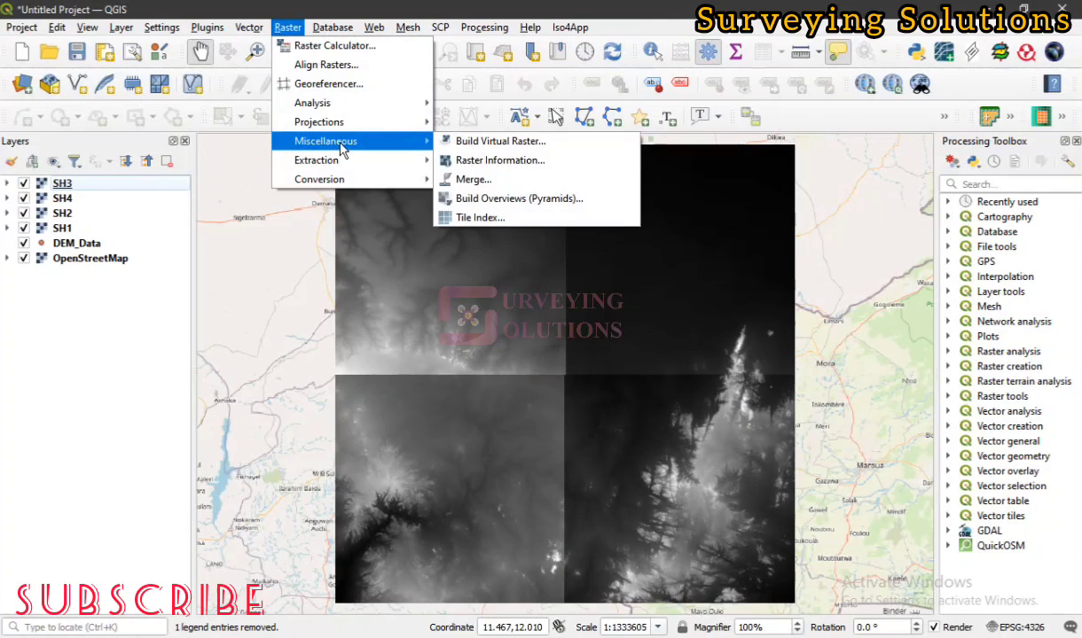
{"action": "left_click", "coordinate": [469, 180]}
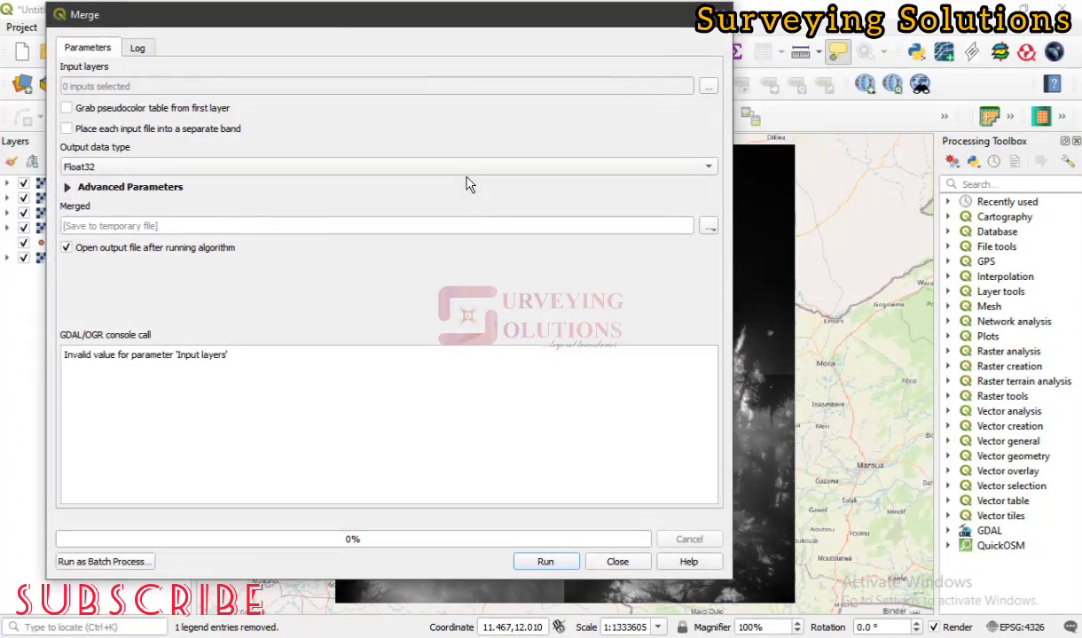
{"action": "left_click_drag", "start_coordinate": [344, 25], "coordinate": [492, 29]}
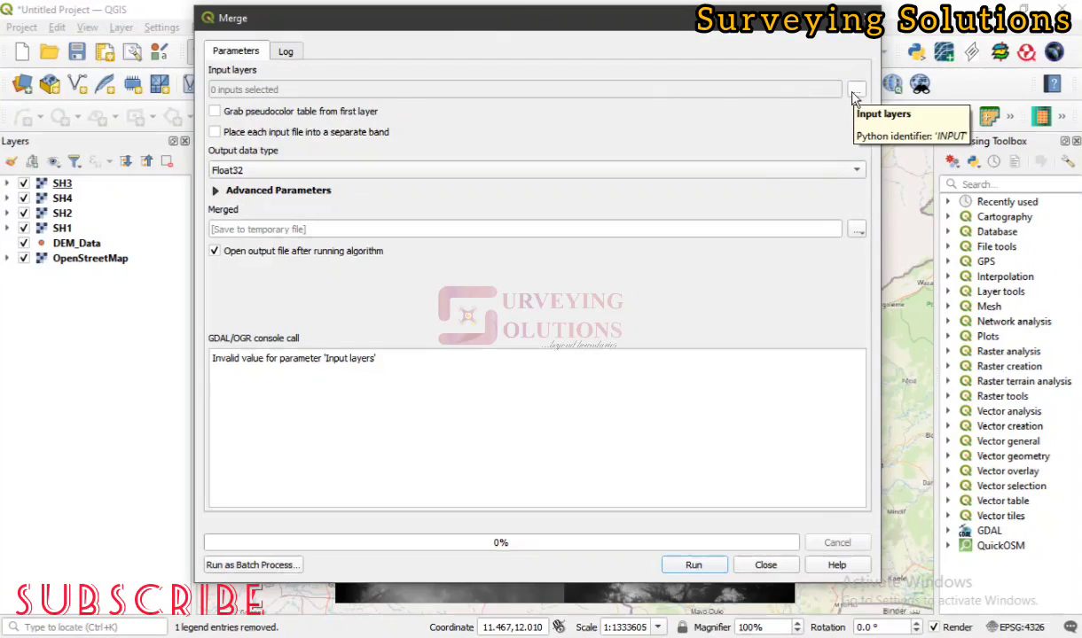
Choose SH1, SH2, SH3 and SH4 as the Merge input layers, leaving OpenStreetMap out.
{"action": "left_click", "coordinate": [854, 92]}
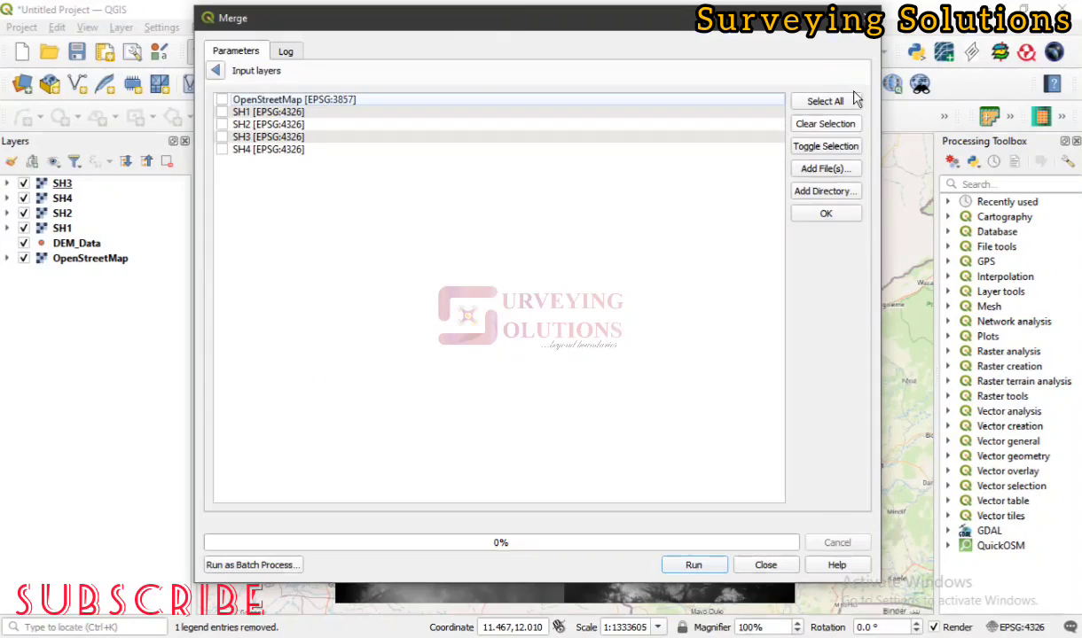
{"action": "left_click", "coordinate": [222, 113]}
{"action": "left_click", "coordinate": [221, 125]}
{"action": "left_click", "coordinate": [222, 138]}
{"action": "left_click", "coordinate": [221, 151]}
{"action": "left_click", "coordinate": [826, 217]}
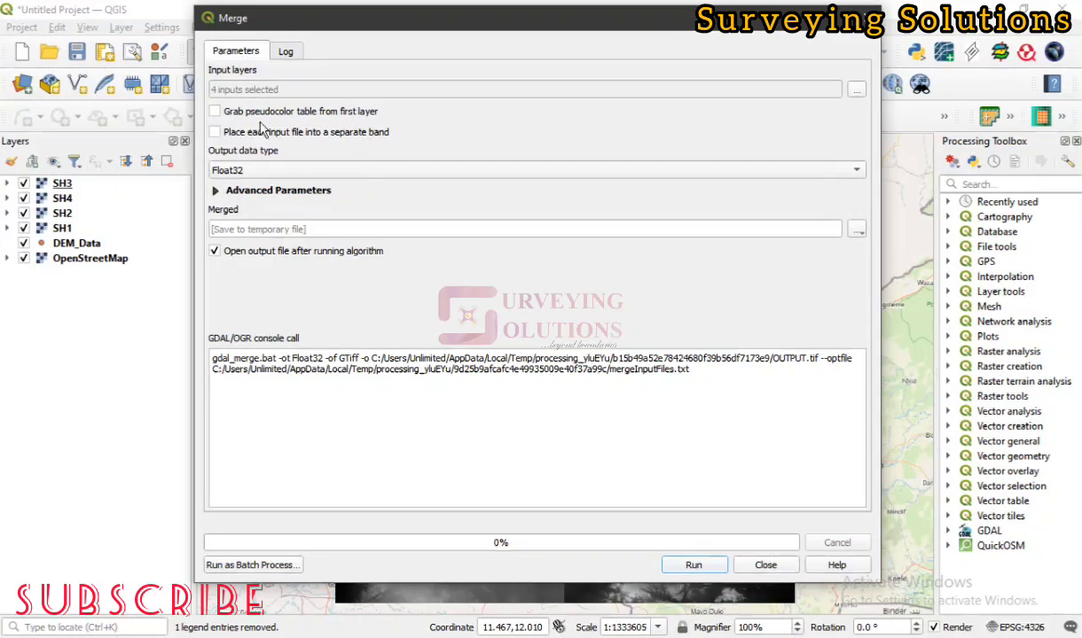
{"action": "left_click", "coordinate": [275, 173]}
{"action": "left_click", "coordinate": [277, 173]}
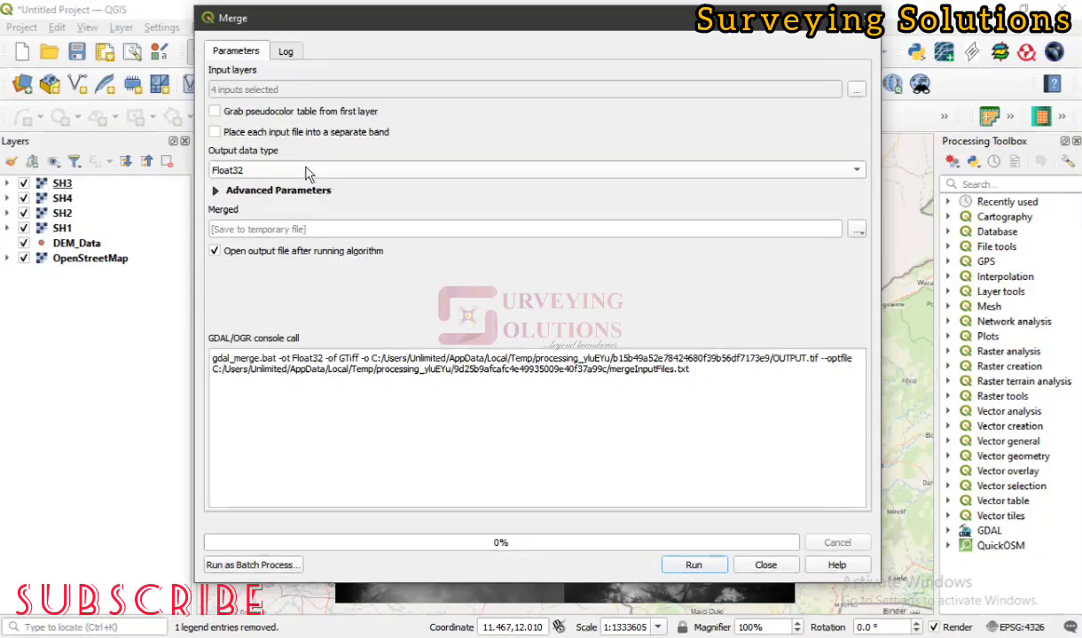
{"action": "left_click", "coordinate": [306, 172]}
{"action": "left_click", "coordinate": [310, 172]}
{"action": "left_click", "coordinate": [310, 173]}
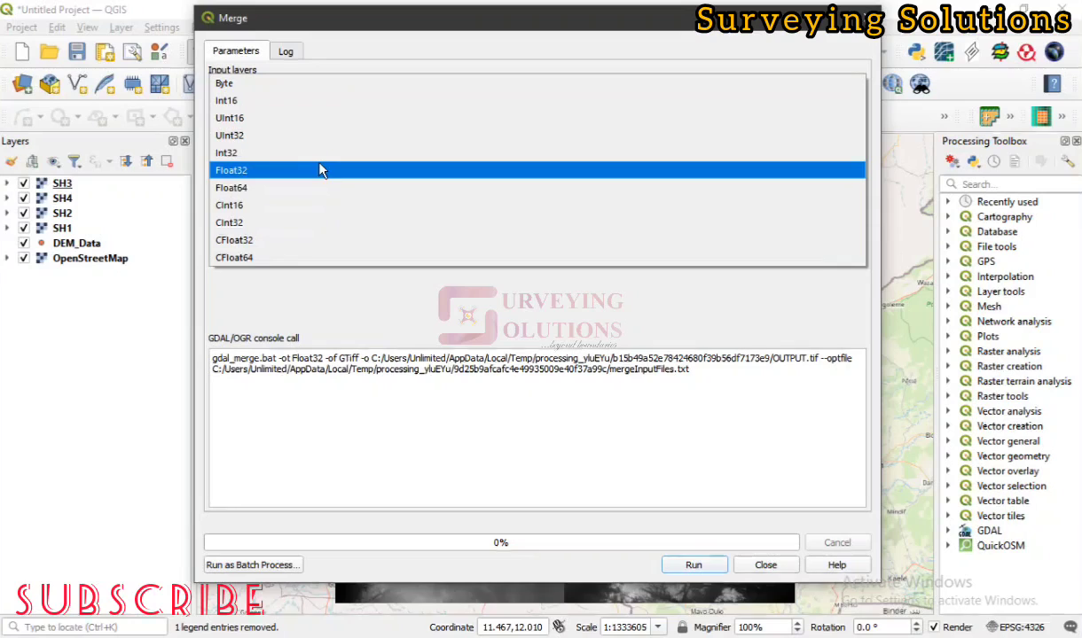
{"action": "left_click", "coordinate": [320, 170]}
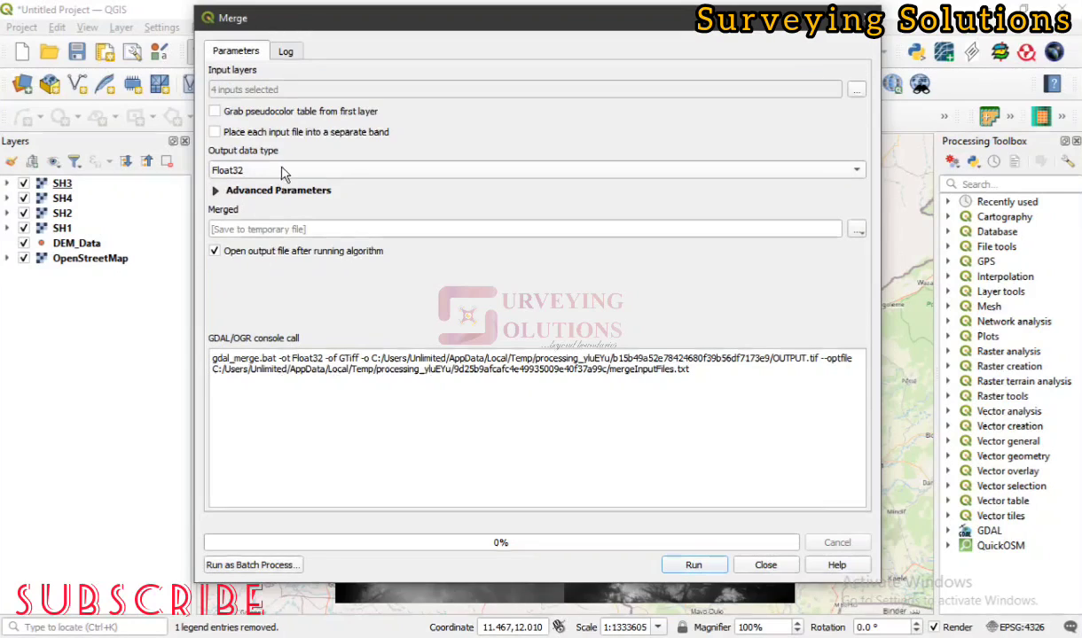
{"action": "left_click", "coordinate": [216, 192]}
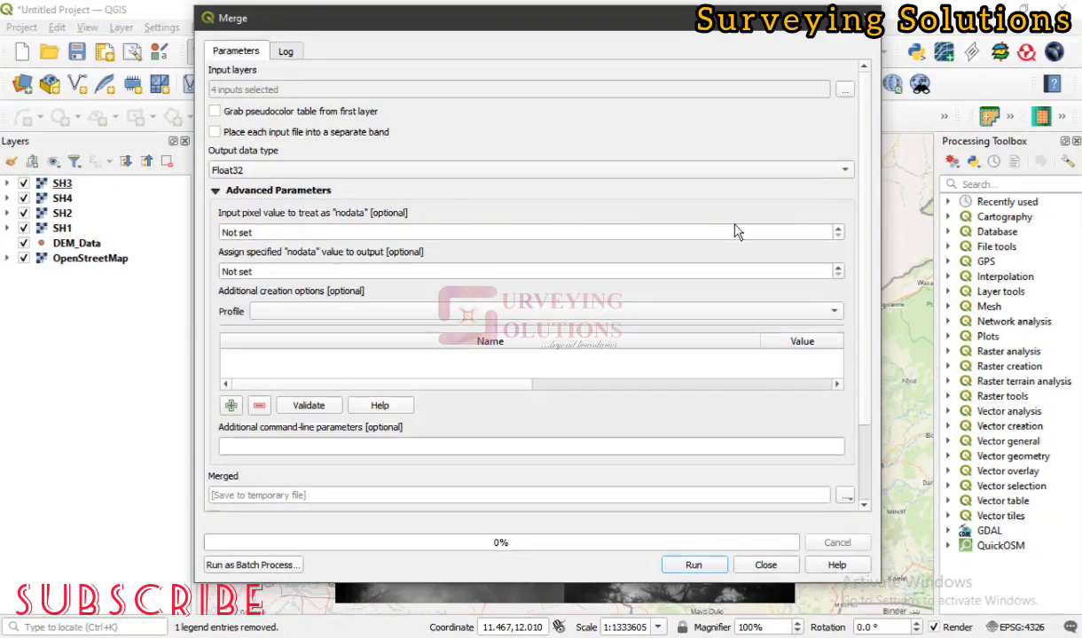
{"action": "left_click", "coordinate": [215, 191]}
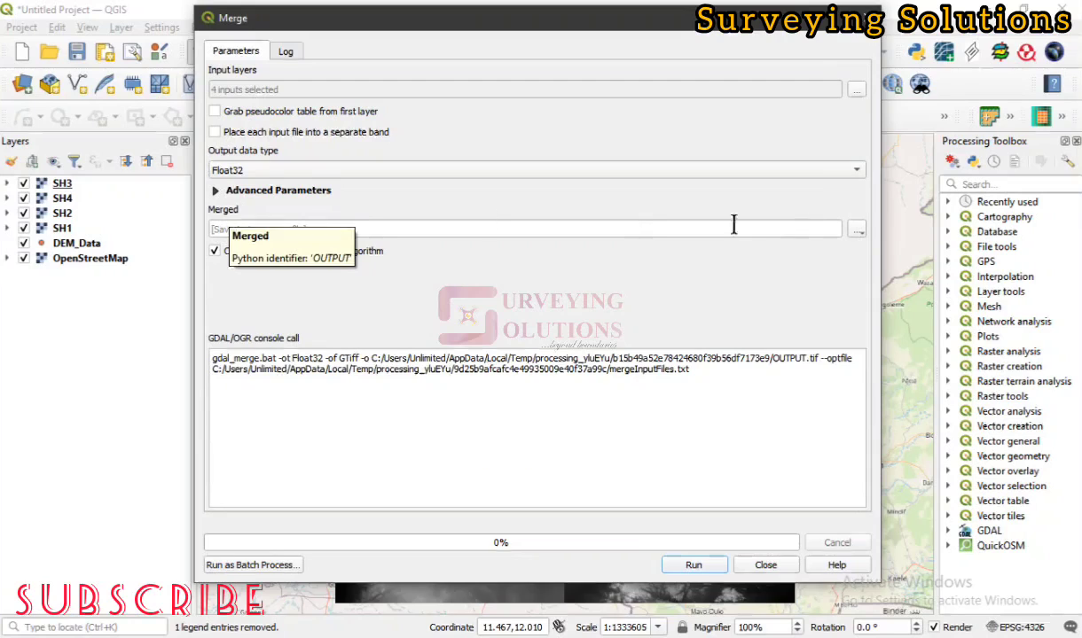
Save the merged output to file, correcting the name to MERGED_DEM.tif.
{"action": "left_click", "coordinate": [854, 232]}
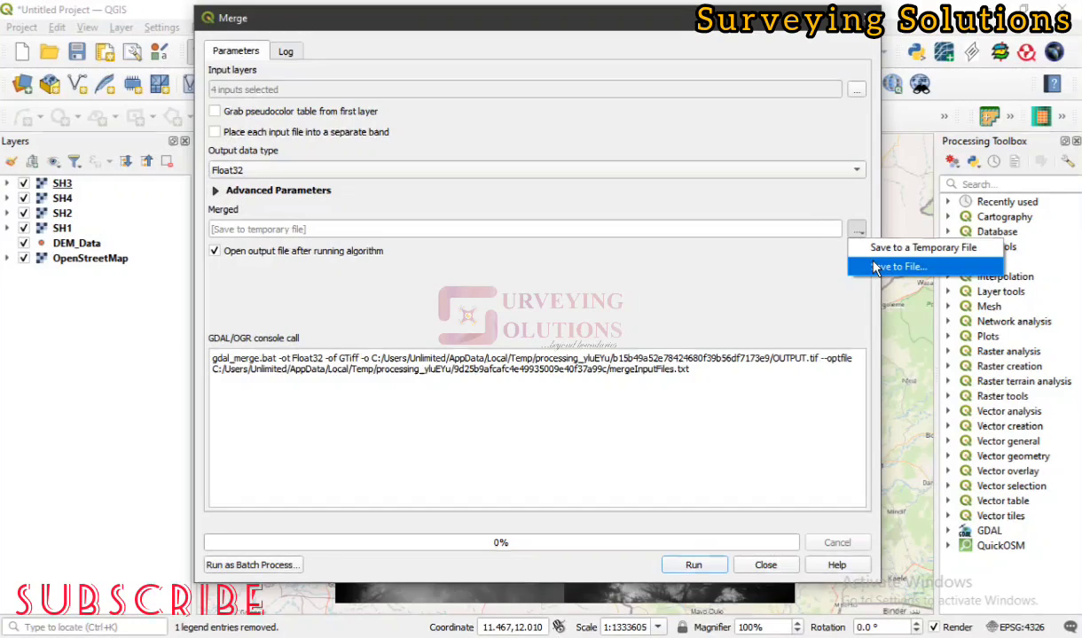
{"action": "left_click", "coordinate": [895, 266]}
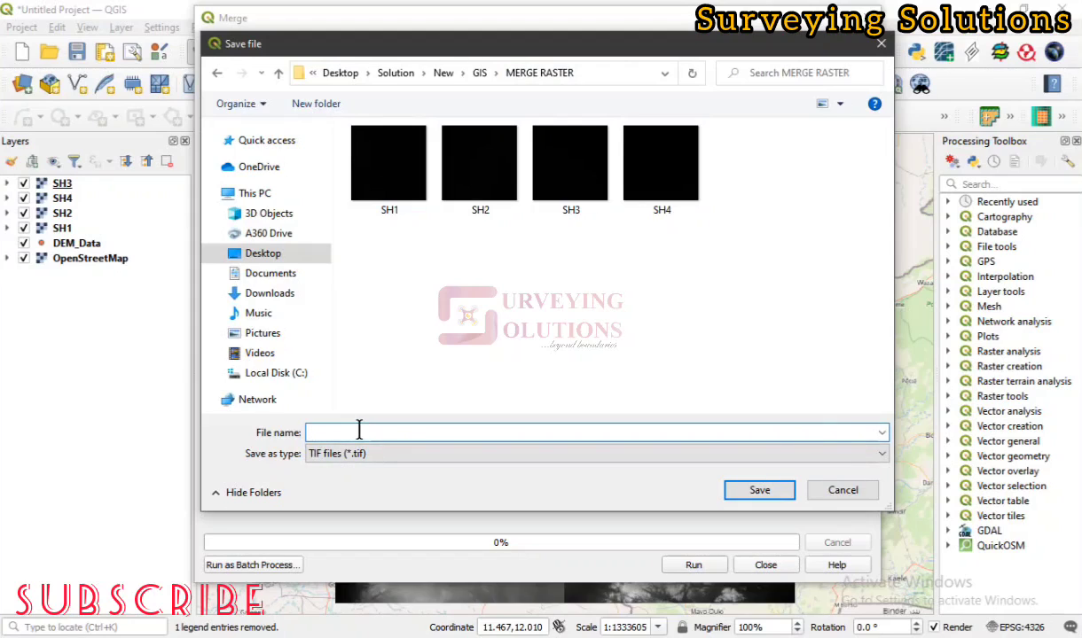
{"action": "type", "text": "MERG"}
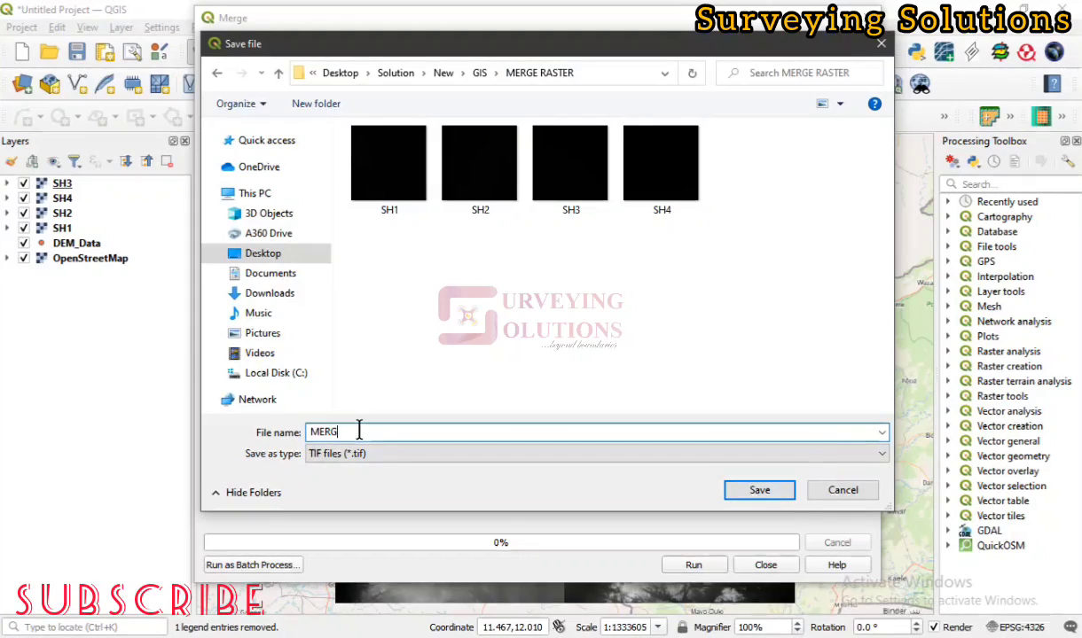
{"action": "type", "text": "ED_DA"}
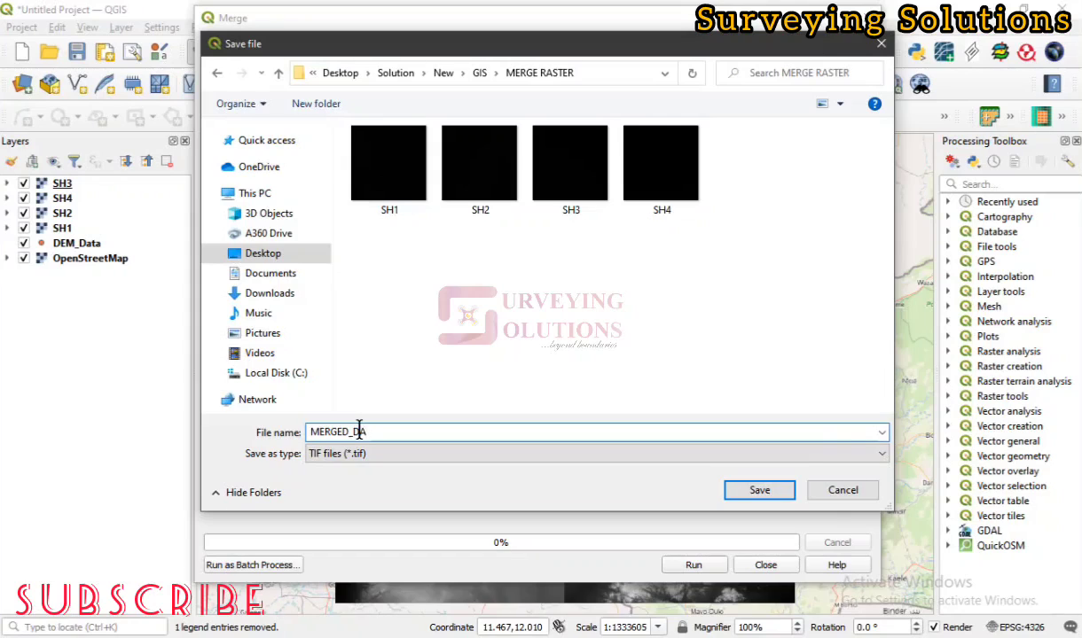
{"action": "type", "text": "TA"}
{"action": "key", "text": "BackSpace"}
{"action": "key", "text": "BackSpace"}
{"action": "key", "text": "BackSpace"}
{"action": "key", "text": "BackSpace"}
{"action": "key", "text": "BackSpace"}
{"action": "type", "text": "_DEM"}
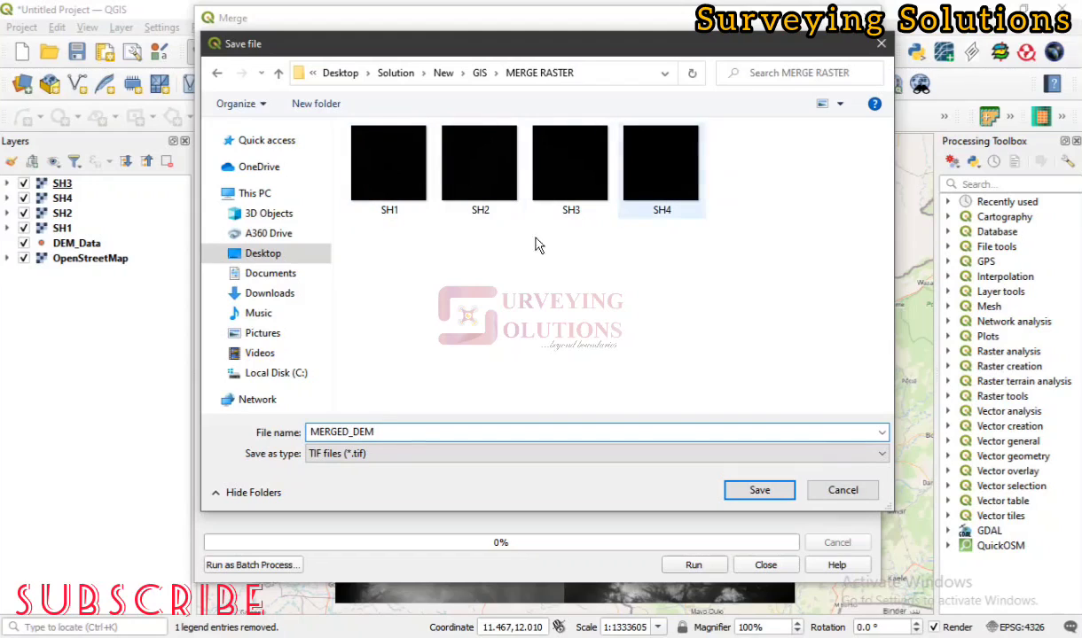
{"action": "left_click", "coordinate": [745, 496]}
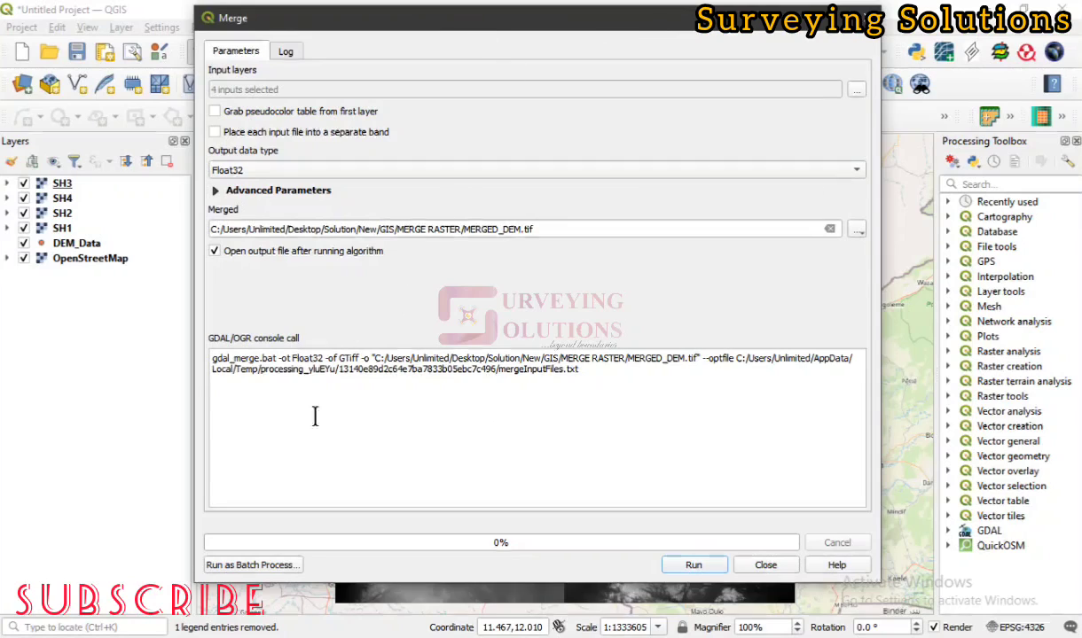
Run the merge of the four tiles and wait for the log to report completion.
{"action": "left_click", "coordinate": [693, 566]}
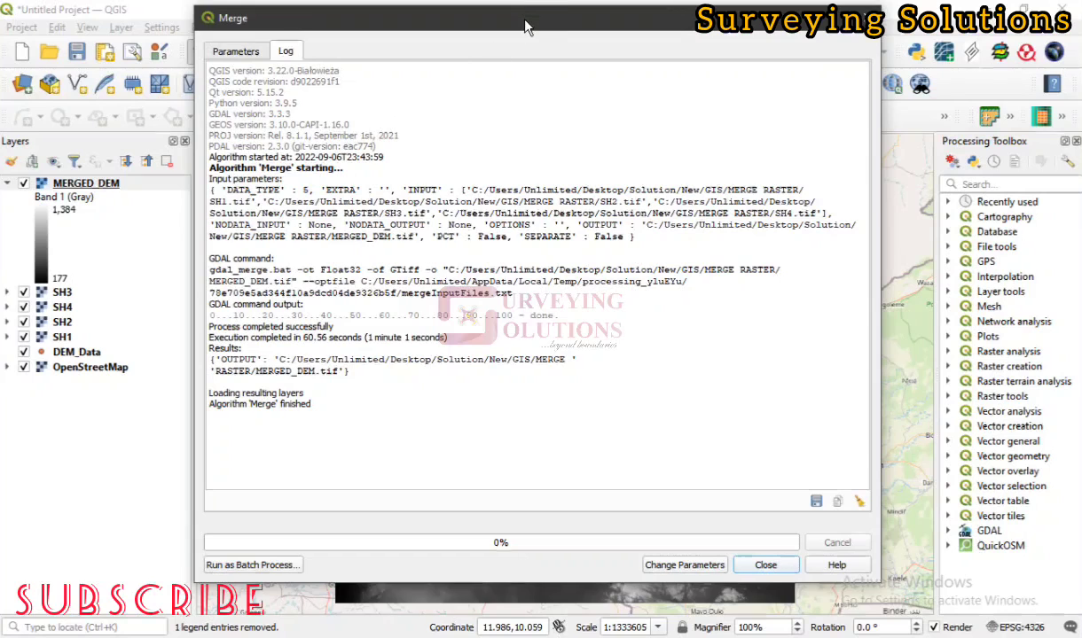
{"action": "left_click_drag", "start_coordinate": [499, 17], "coordinate": [533, 41]}
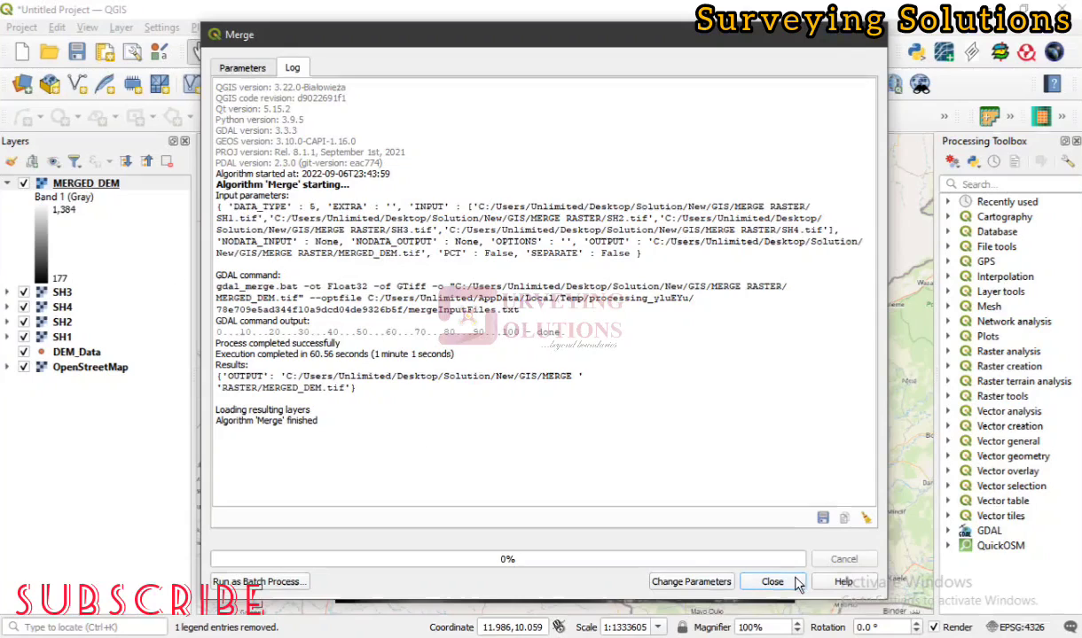
Close the Merge dialog, toggle MERGED_DEM off, and move it beneath the SH tile layers.
{"action": "left_click", "coordinate": [770, 581]}
{"action": "left_click", "coordinate": [24, 184]}
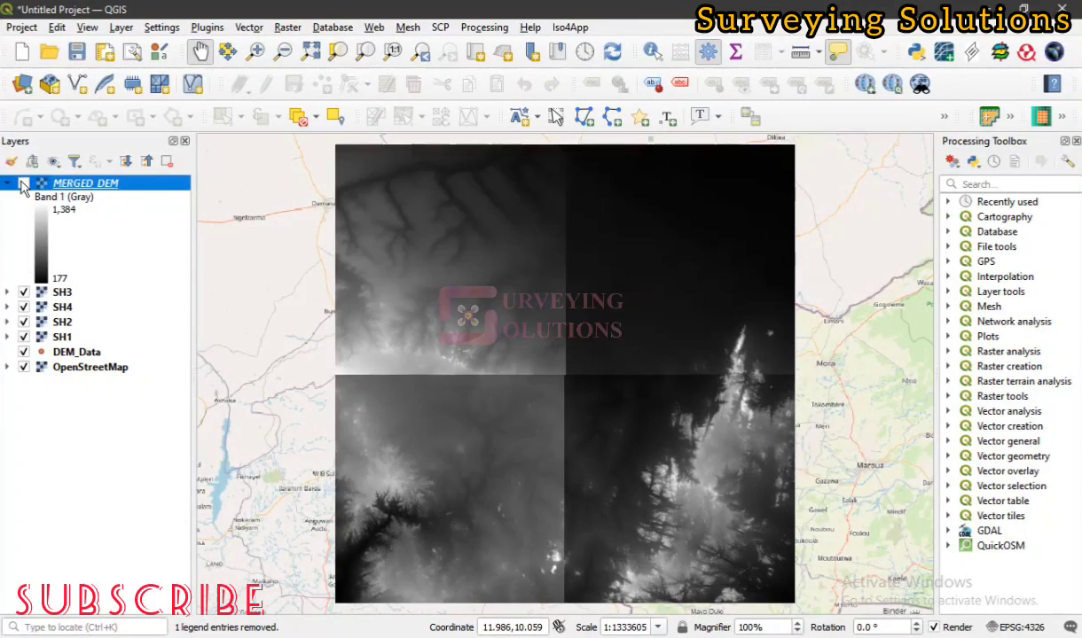
{"action": "left_click", "coordinate": [23, 183]}
{"action": "left_click", "coordinate": [24, 184]}
{"action": "left_click_drag", "start_coordinate": [120, 184], "coordinate": [107, 349]}
Show MERGED_DEM, then hide and restore SH3, SH4, SH2 and SH1 to compare against it.
{"action": "left_click", "coordinate": [23, 243]}
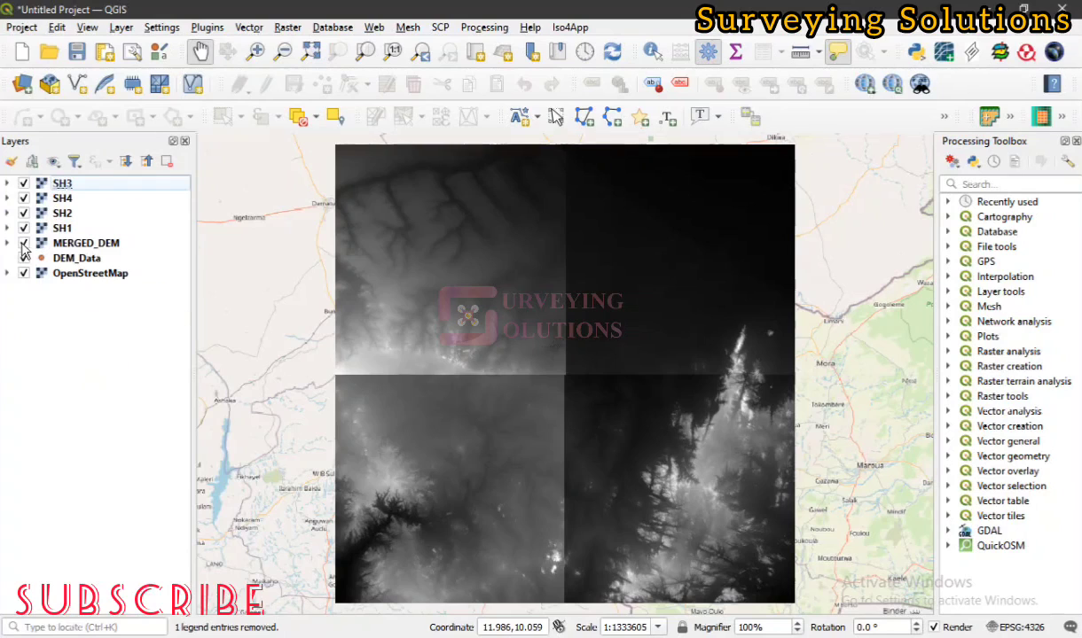
{"action": "left_click", "coordinate": [24, 183]}
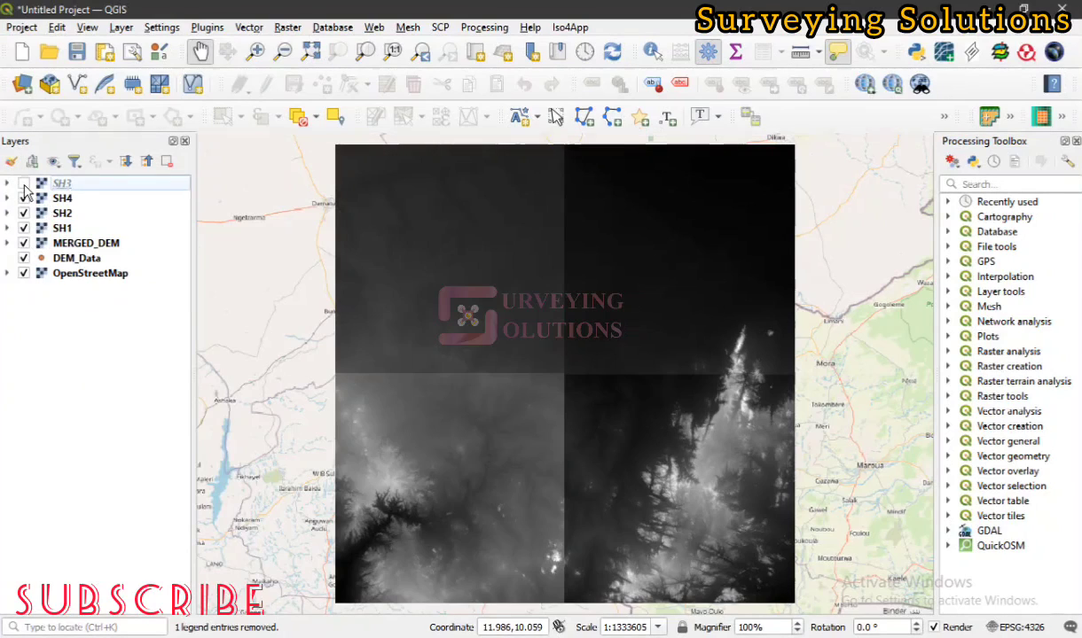
{"action": "left_click", "coordinate": [24, 198]}
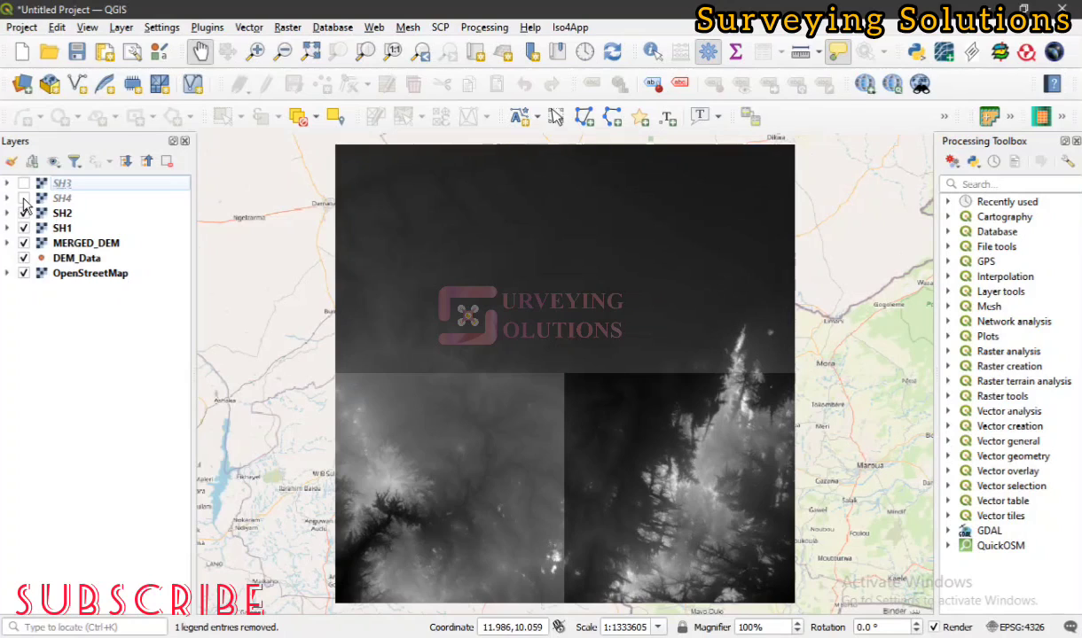
{"action": "left_click", "coordinate": [24, 214]}
{"action": "left_click", "coordinate": [24, 228]}
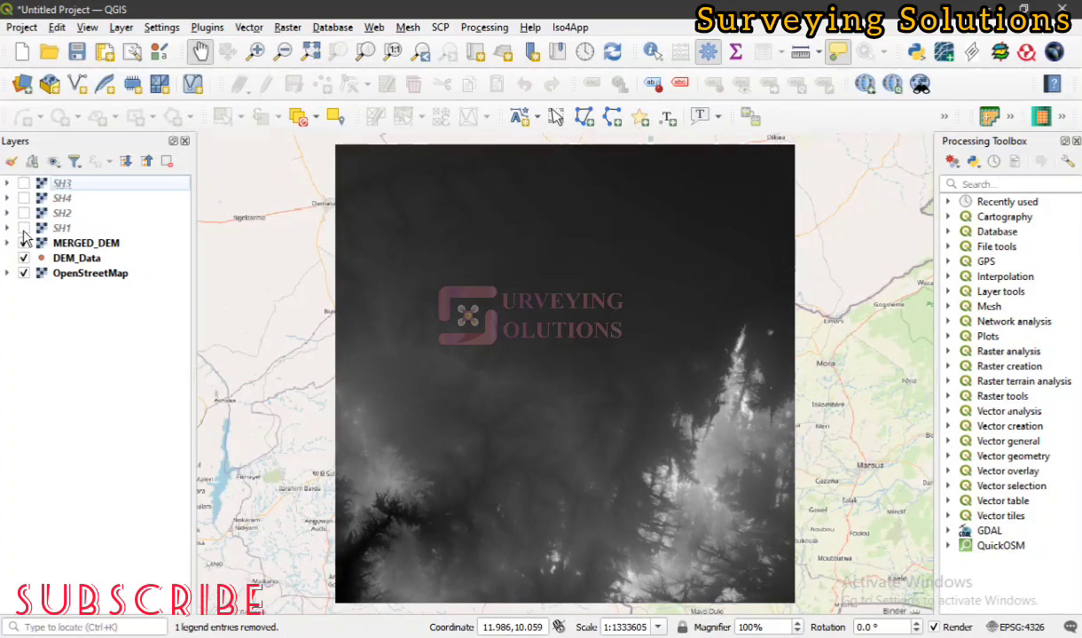
{"action": "left_click", "coordinate": [24, 228]}
{"action": "left_click", "coordinate": [24, 213]}
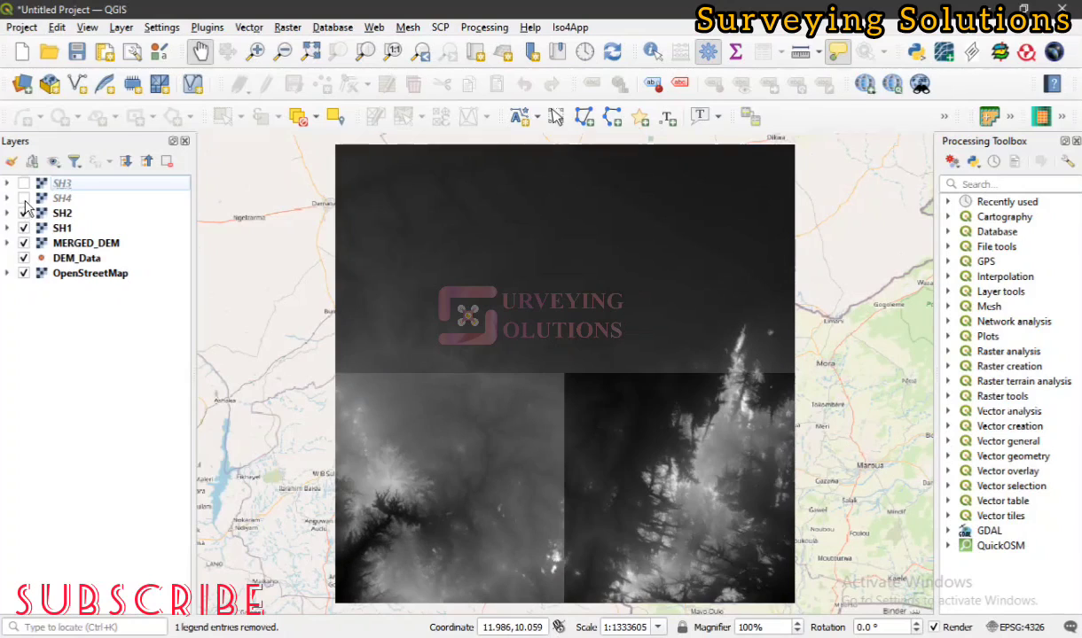
{"action": "left_click", "coordinate": [24, 198]}
{"action": "left_click", "coordinate": [24, 183]}
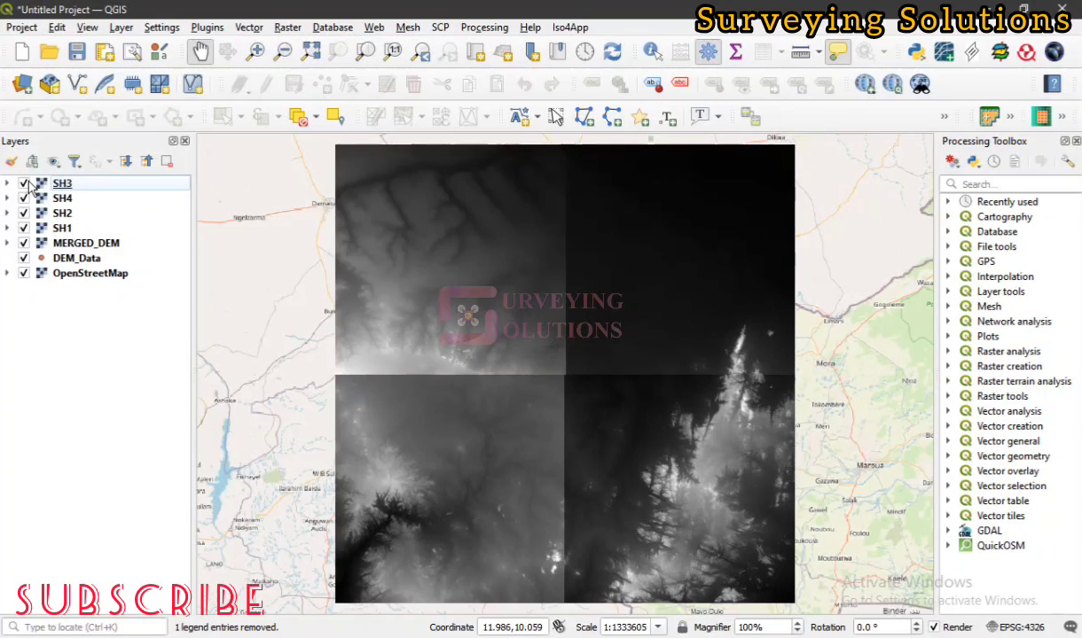
Hide SH3, SH4, SH2, SH1 and MERGED_DEM, leaving only the DEM_Data points.
{"action": "left_click", "coordinate": [23, 184]}
{"action": "left_click", "coordinate": [24, 199]}
{"action": "left_click", "coordinate": [24, 214]}
{"action": "left_click", "coordinate": [24, 228]}
{"action": "left_click", "coordinate": [24, 243]}
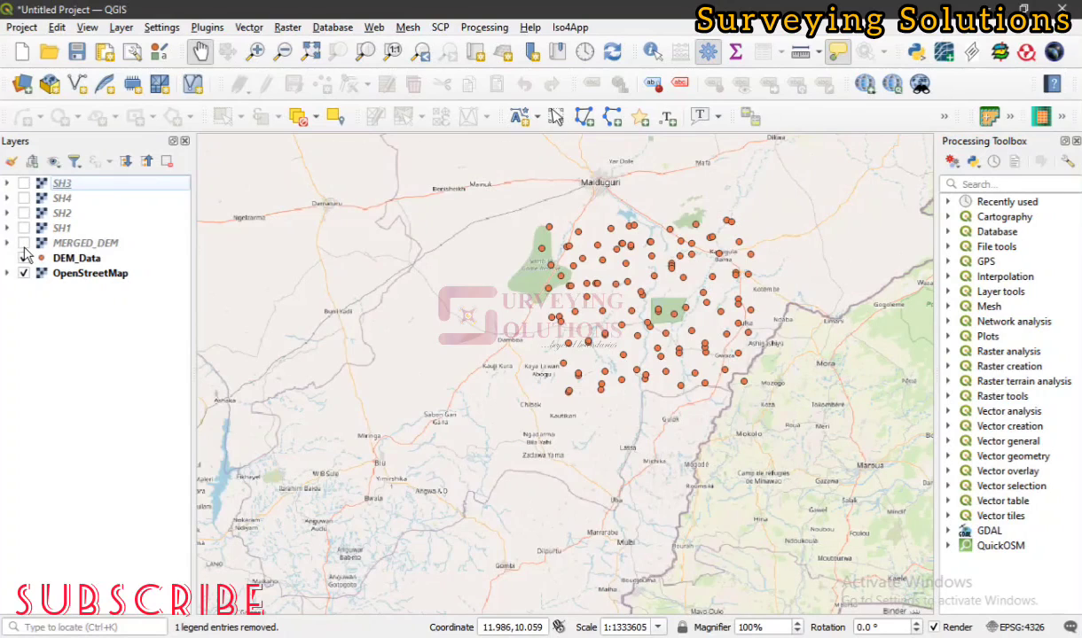
Show MERGED_DEM alone, then select it and open and dismiss its layer context menu.
{"action": "left_click", "coordinate": [24, 243]}
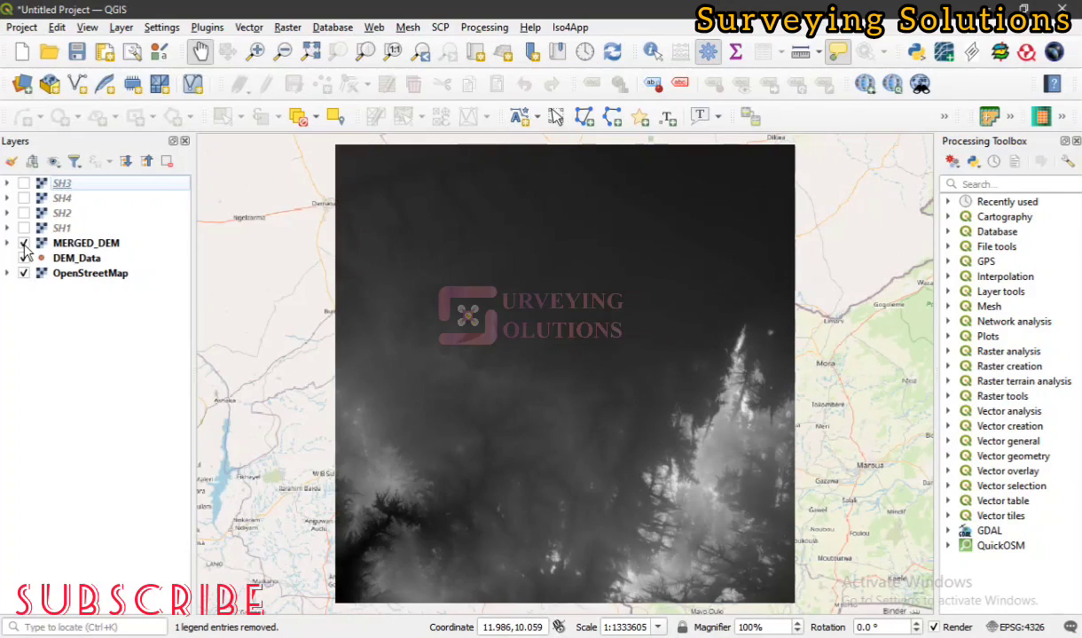
{"action": "left_click", "coordinate": [92, 245]}
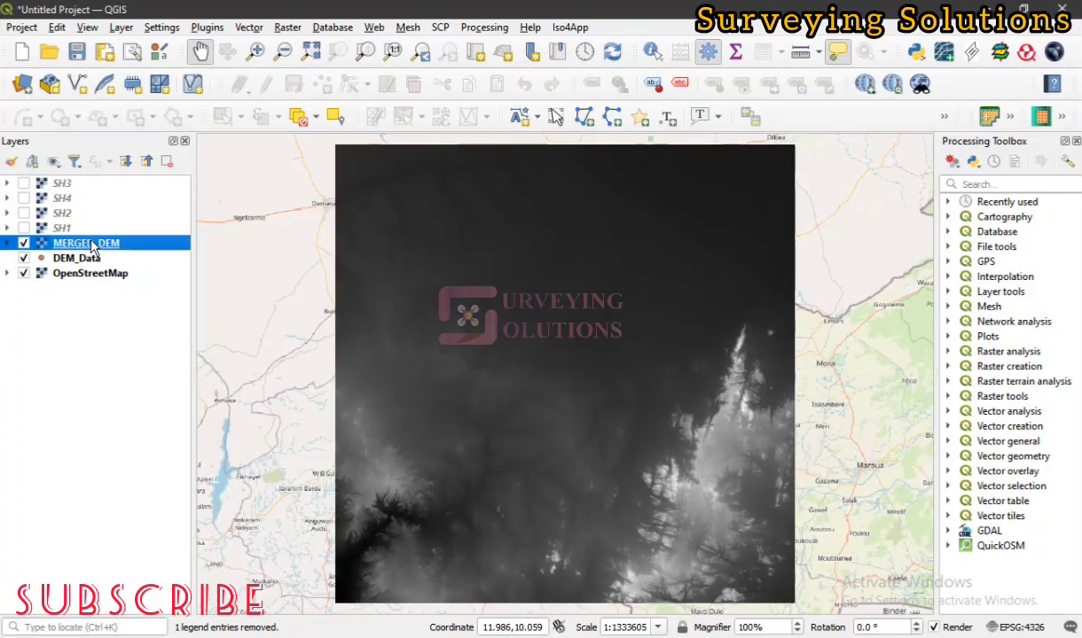
{"action": "right_click", "coordinate": [92, 245]}
{"action": "left_click", "coordinate": [177, 245]}
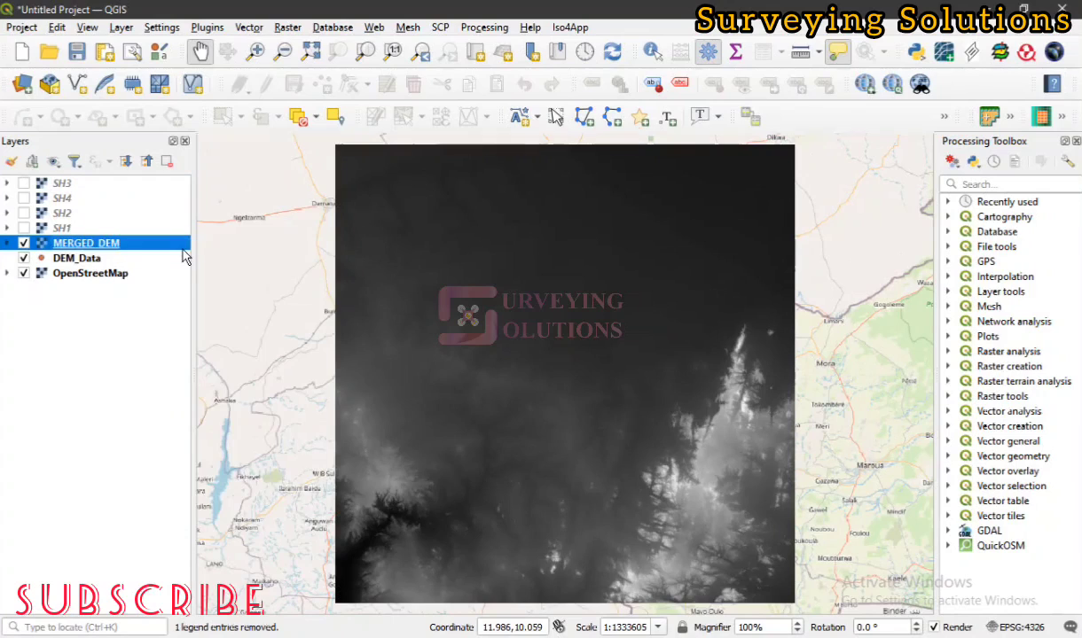